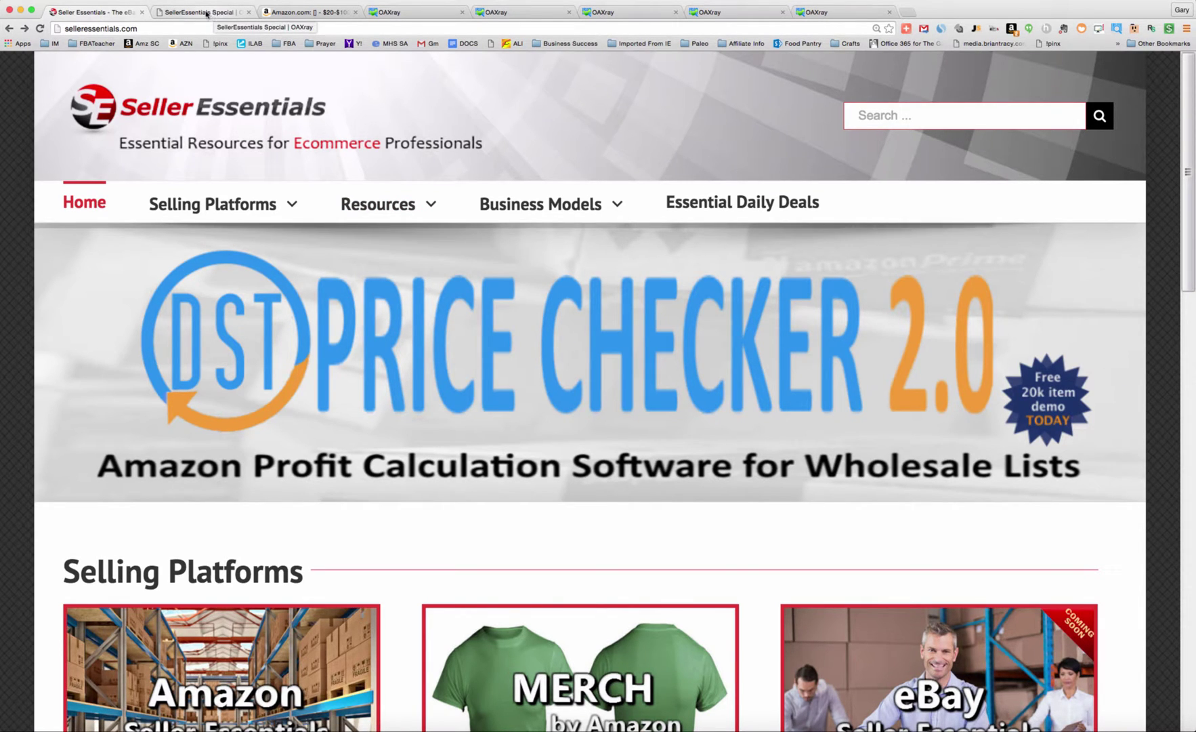
{"action": "left_click", "coordinate": [181, 14]}
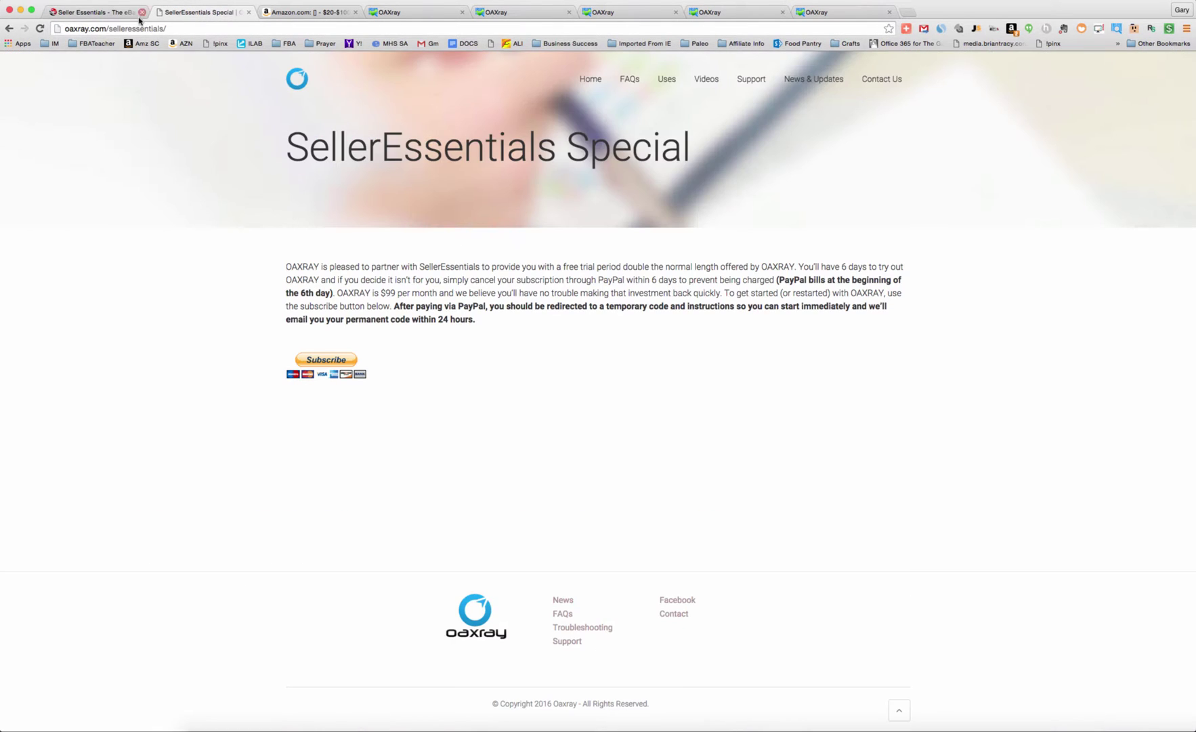
{"action": "left_click_drag", "start_coordinate": [168, 30], "coordinate": [63, 29]}
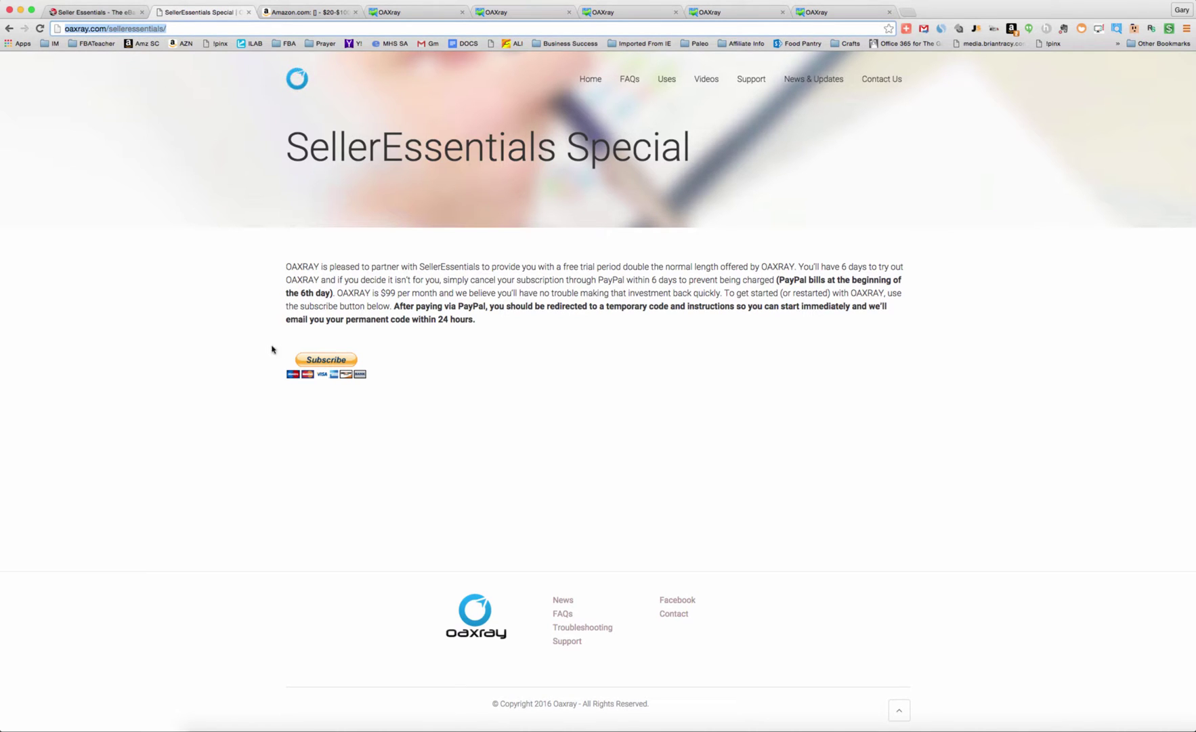
{"action": "left_click", "coordinate": [227, 272]}
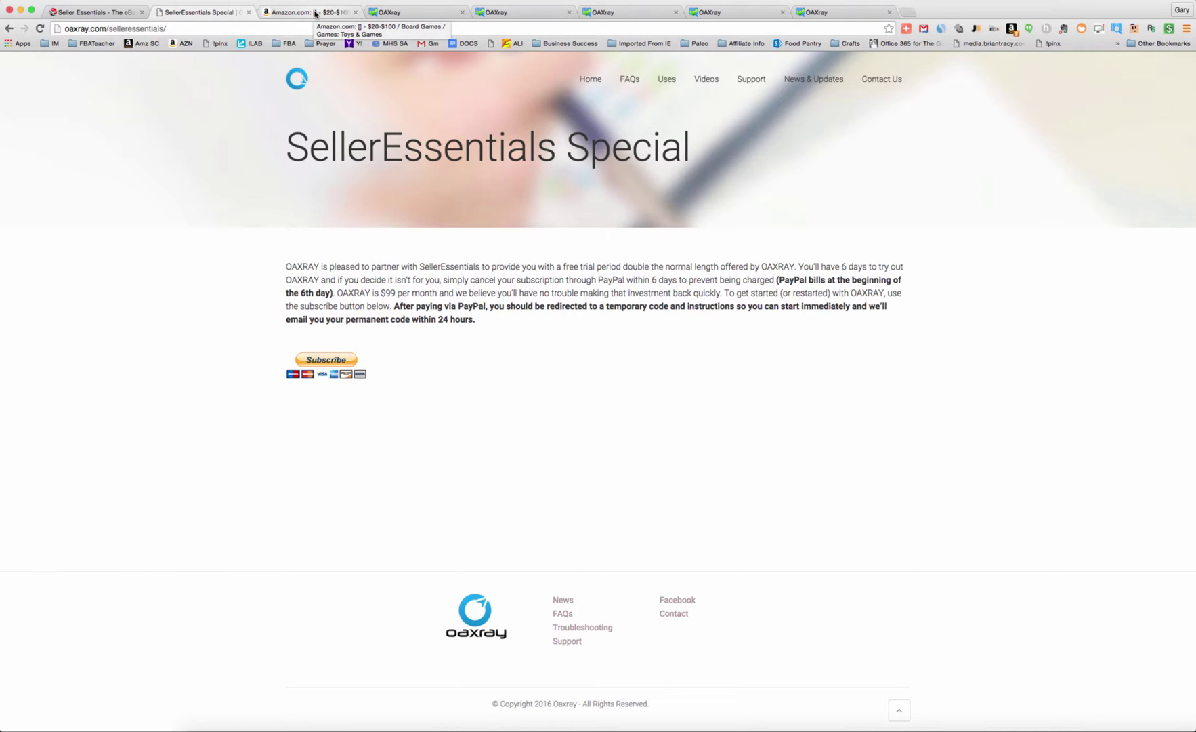
Step: Review Amazon's Board Games results with the $20 minimum and $100 maximum price filter
{"action": "left_click", "coordinate": [316, 14]}
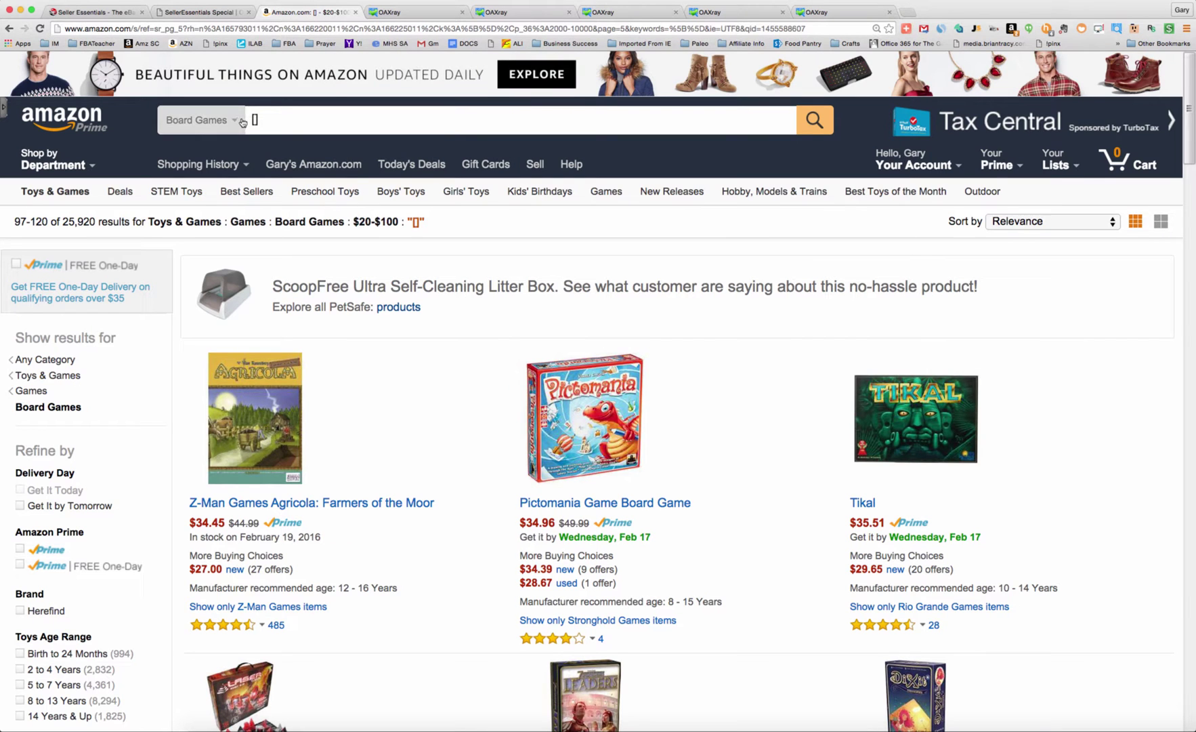
{"action": "left_click", "coordinate": [280, 120]}
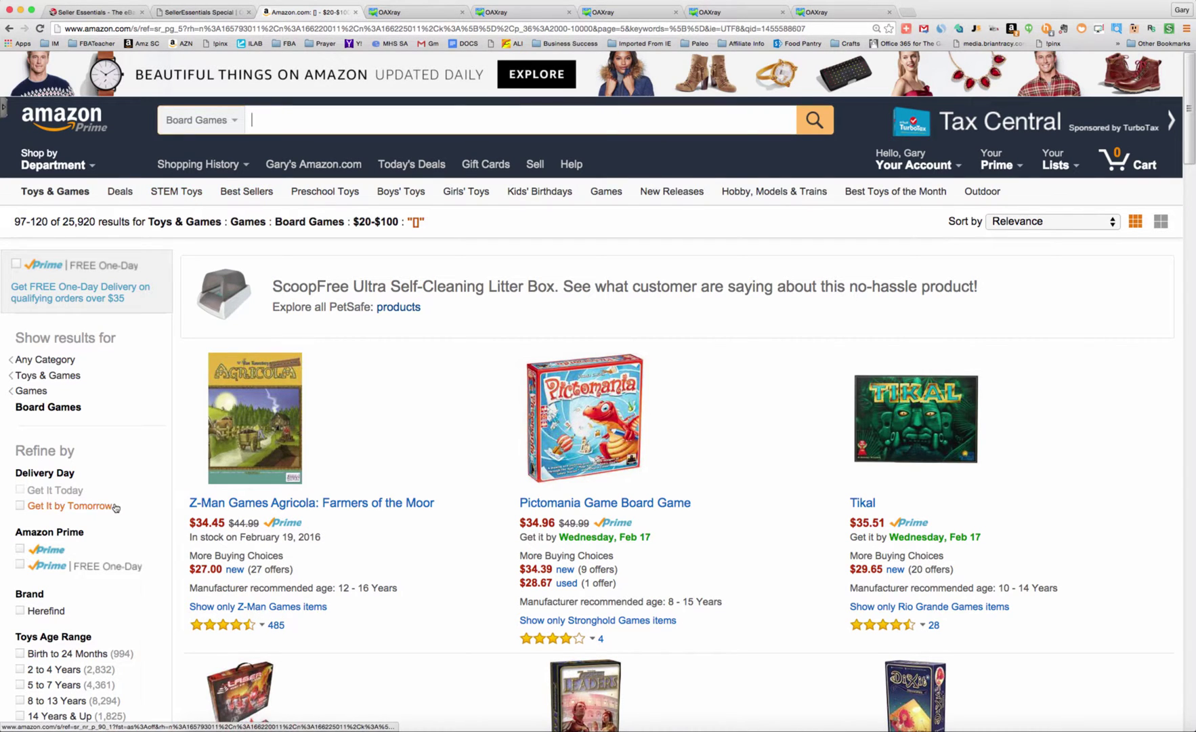
{"action": "scroll", "coordinate": [115, 507], "scroll_direction": "down", "scroll_amount": 2}
{"action": "scroll", "coordinate": [115, 506], "scroll_direction": "down", "scroll_amount": 5}
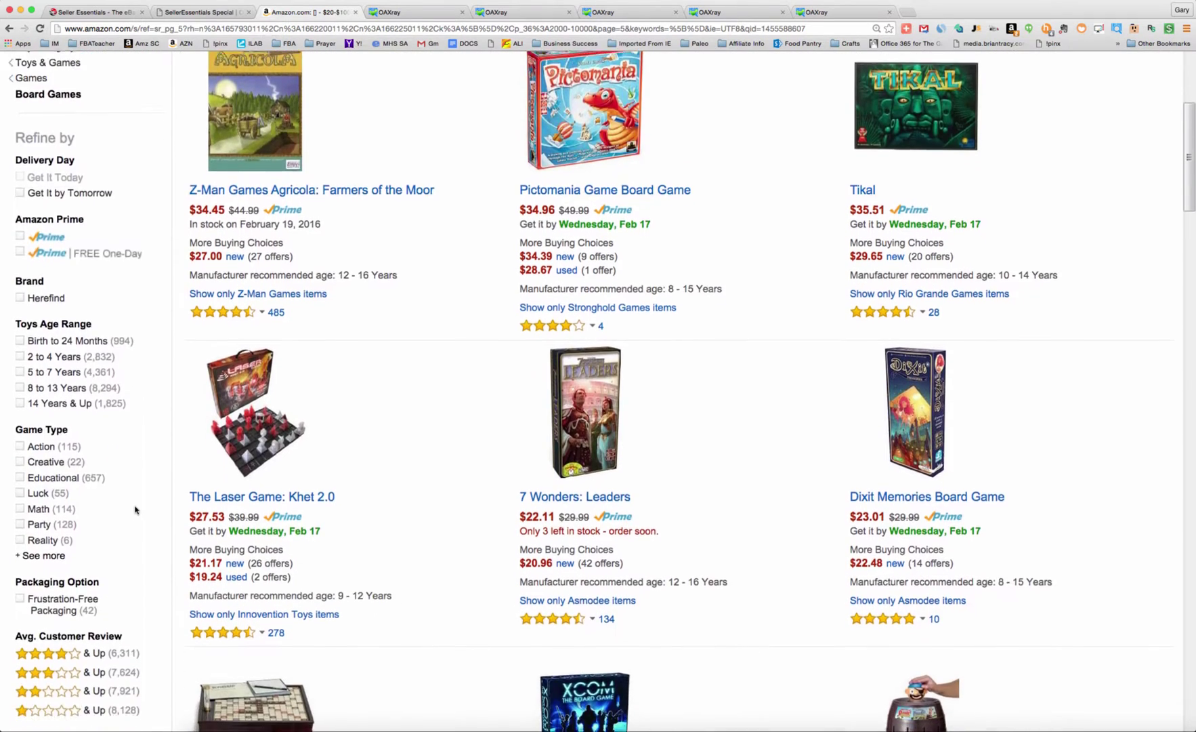
{"action": "scroll", "coordinate": [83, 372], "scroll_direction": "down", "scroll_amount": 5}
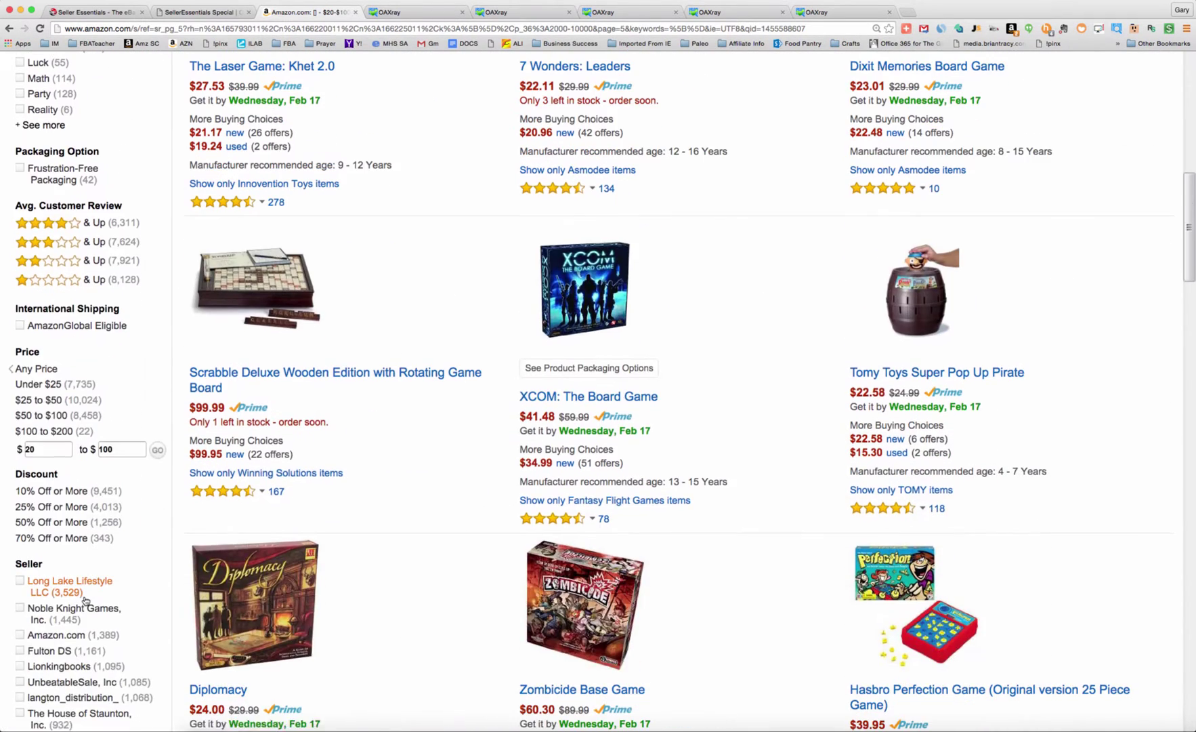
{"action": "left_click", "coordinate": [41, 448]}
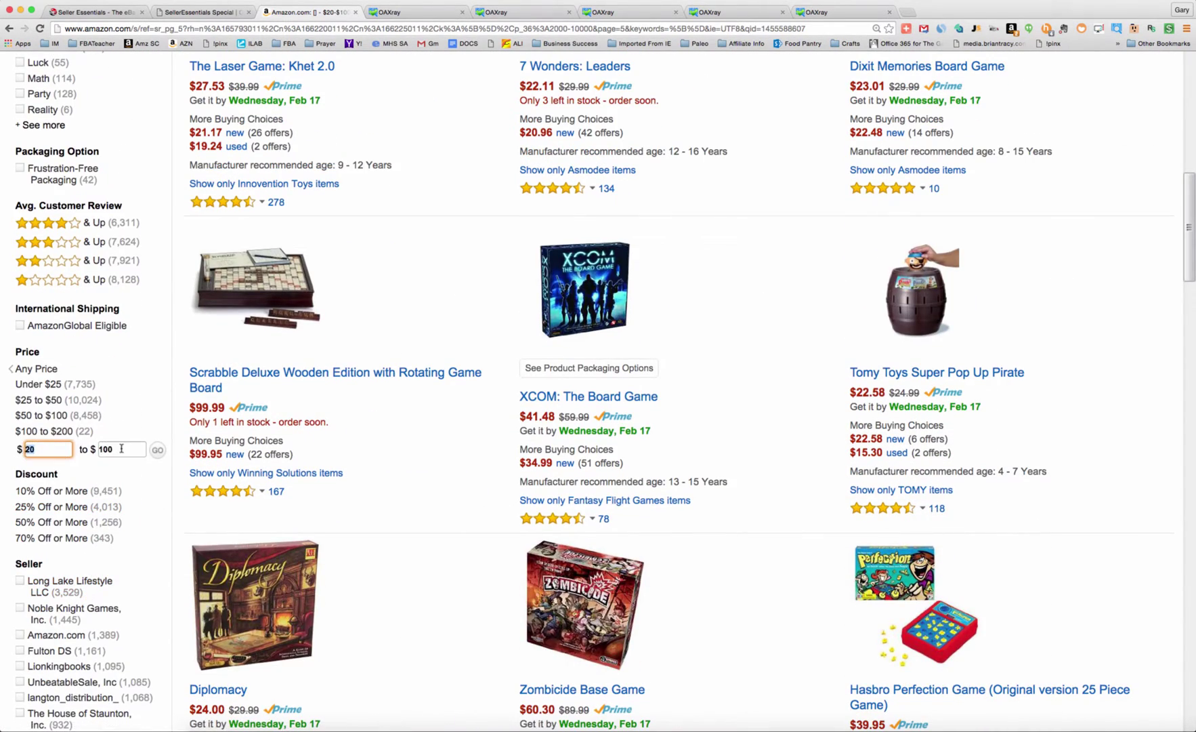
{"action": "key", "text": "Tab"}
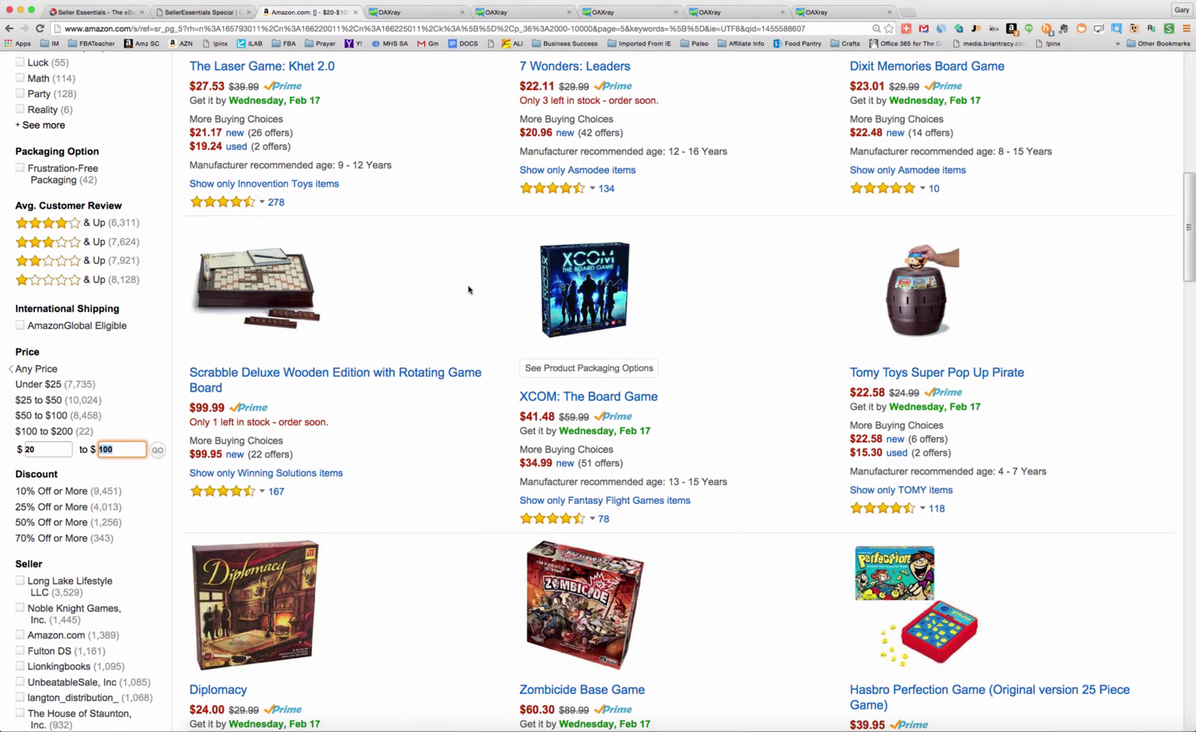
{"action": "scroll", "coordinate": [468, 289], "scroll_direction": "up", "scroll_amount": 10}
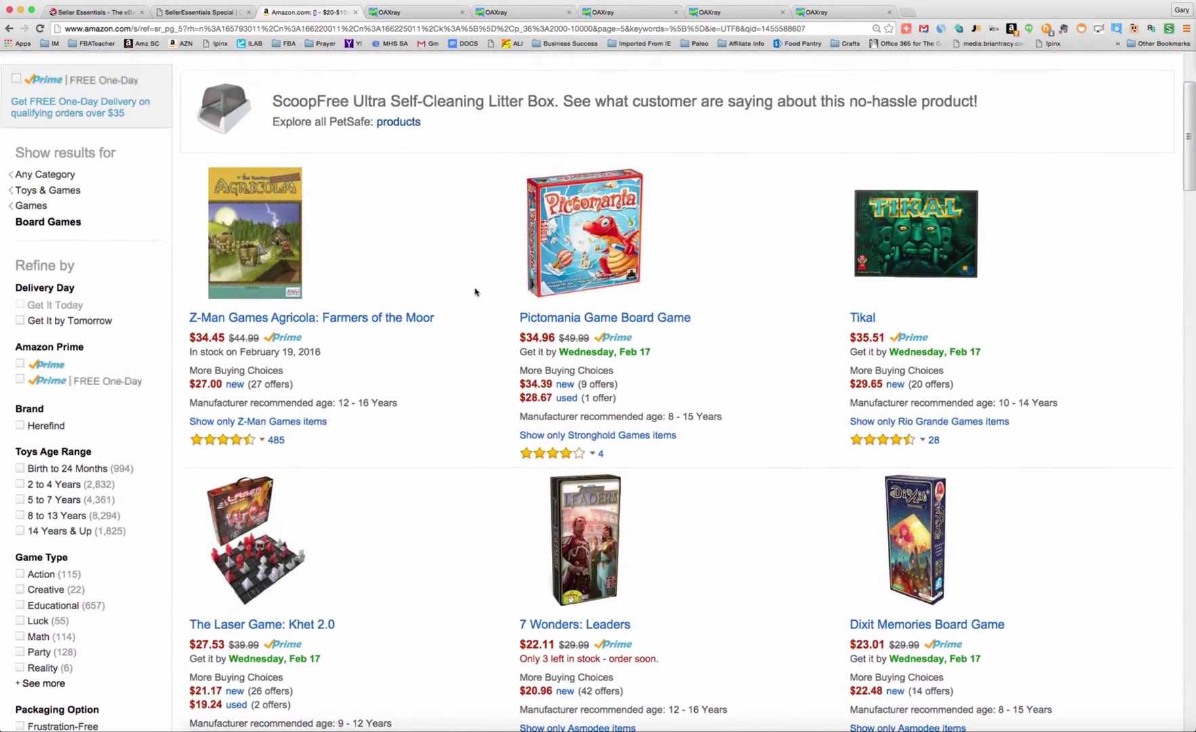
{"action": "scroll", "coordinate": [477, 289], "scroll_direction": "up", "scroll_amount": 3}
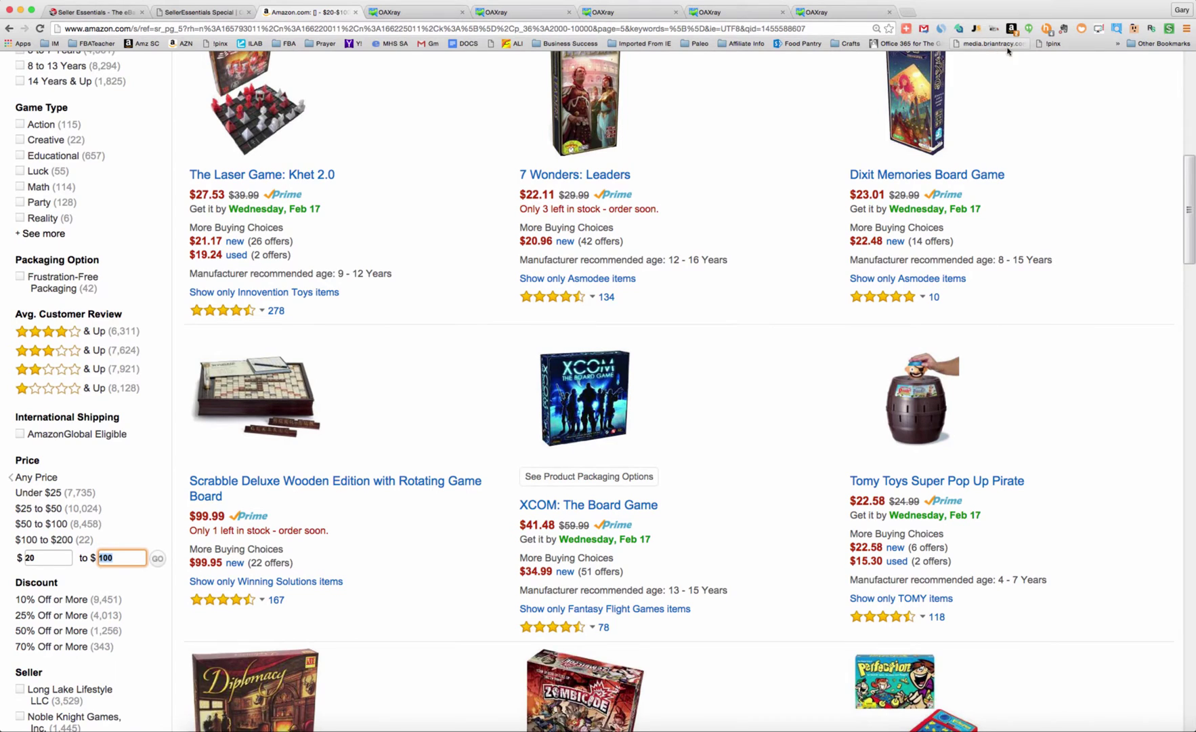
Step: Compare the five OAXRAY result tables and return to the one starting with Catan 5th Edition
{"action": "left_click", "coordinate": [421, 15]}
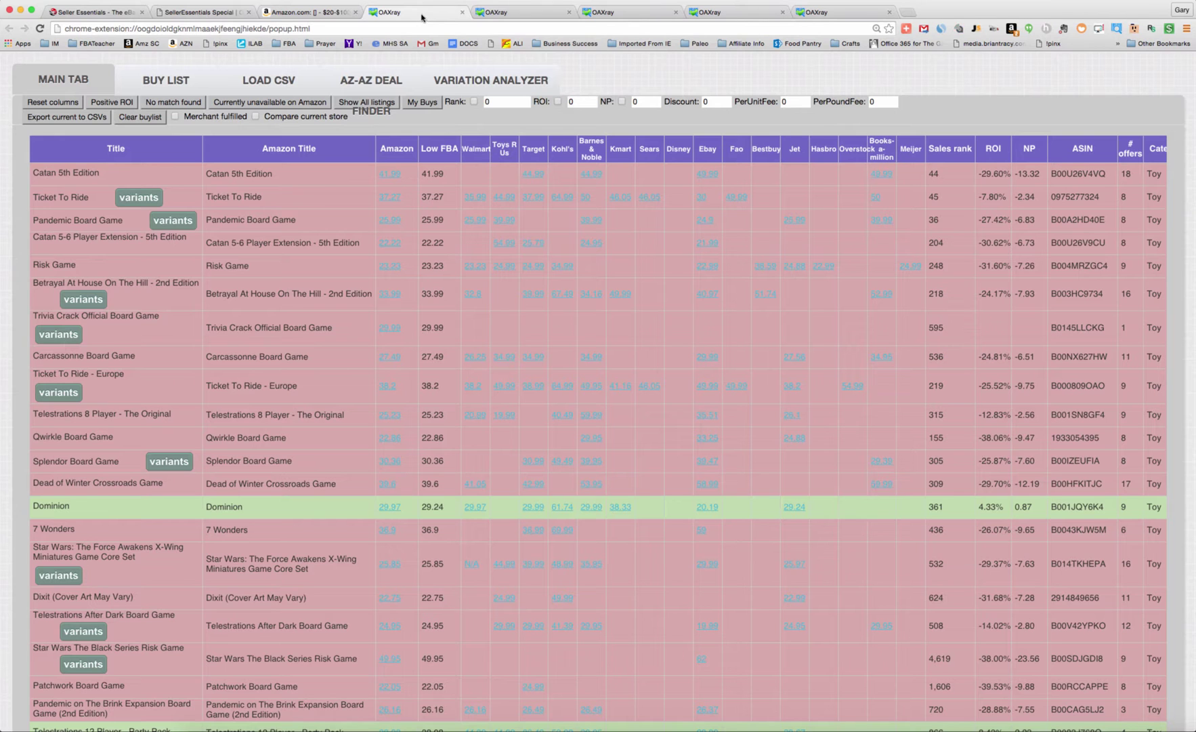
{"action": "left_click", "coordinate": [515, 15]}
{"action": "left_click", "coordinate": [601, 15]}
{"action": "left_click", "coordinate": [745, 13]}
{"action": "left_click", "coordinate": [798, 13]}
{"action": "left_click", "coordinate": [420, 13]}
{"action": "scroll", "coordinate": [369, 163], "scroll_direction": "down", "scroll_amount": 3}
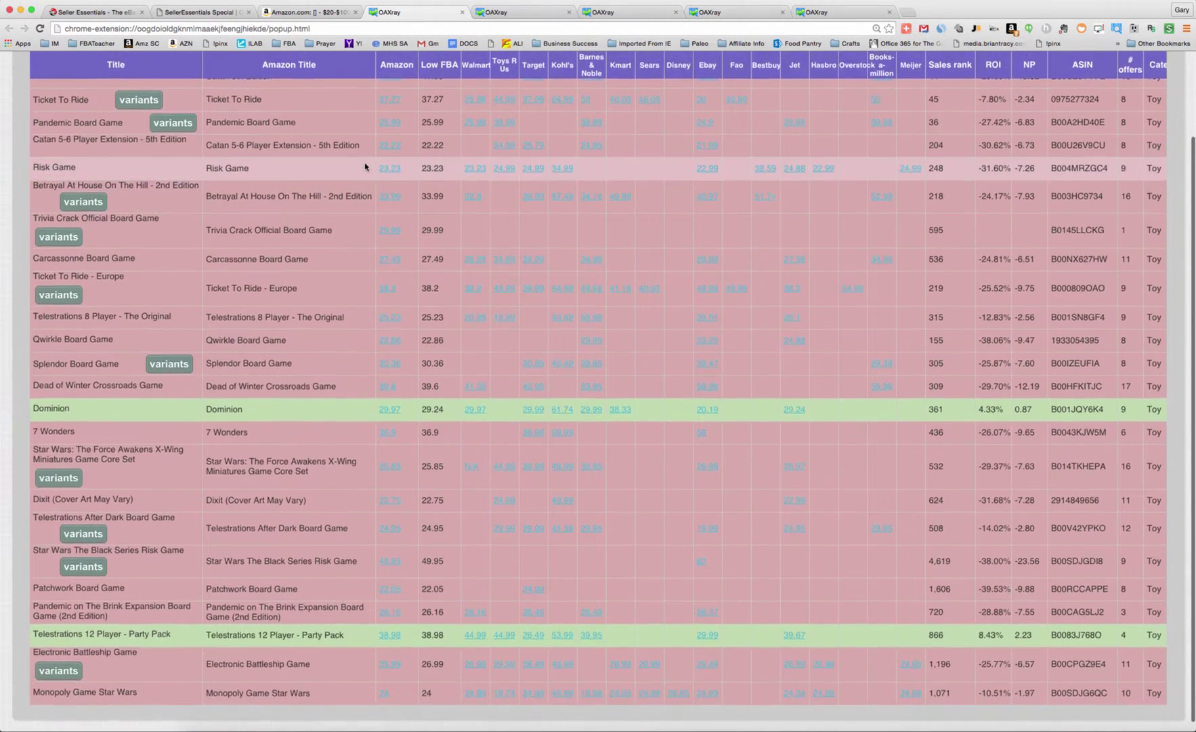
{"action": "scroll", "coordinate": [370, 162], "scroll_direction": "up", "scroll_amount": 3}
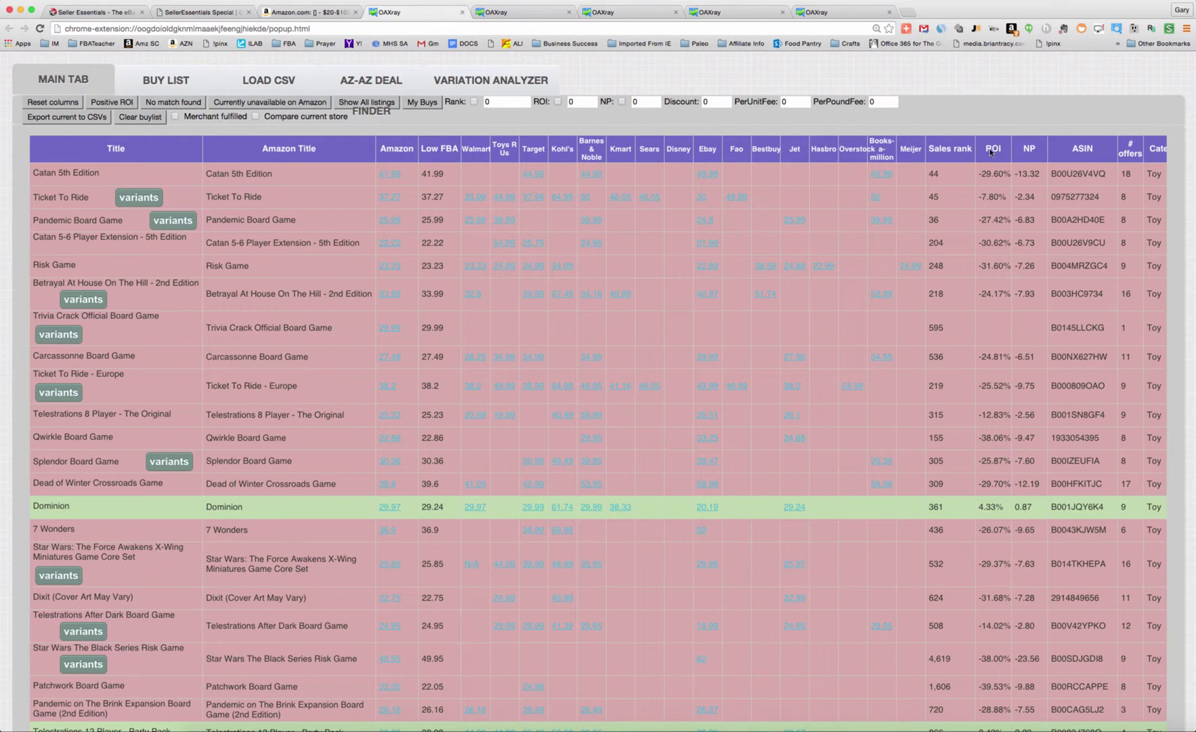
Step: Sort the OAXRAY table by sales rank so Pandemic (rank 36) leads, previewing price charts
{"action": "left_click", "coordinate": [945, 147]}
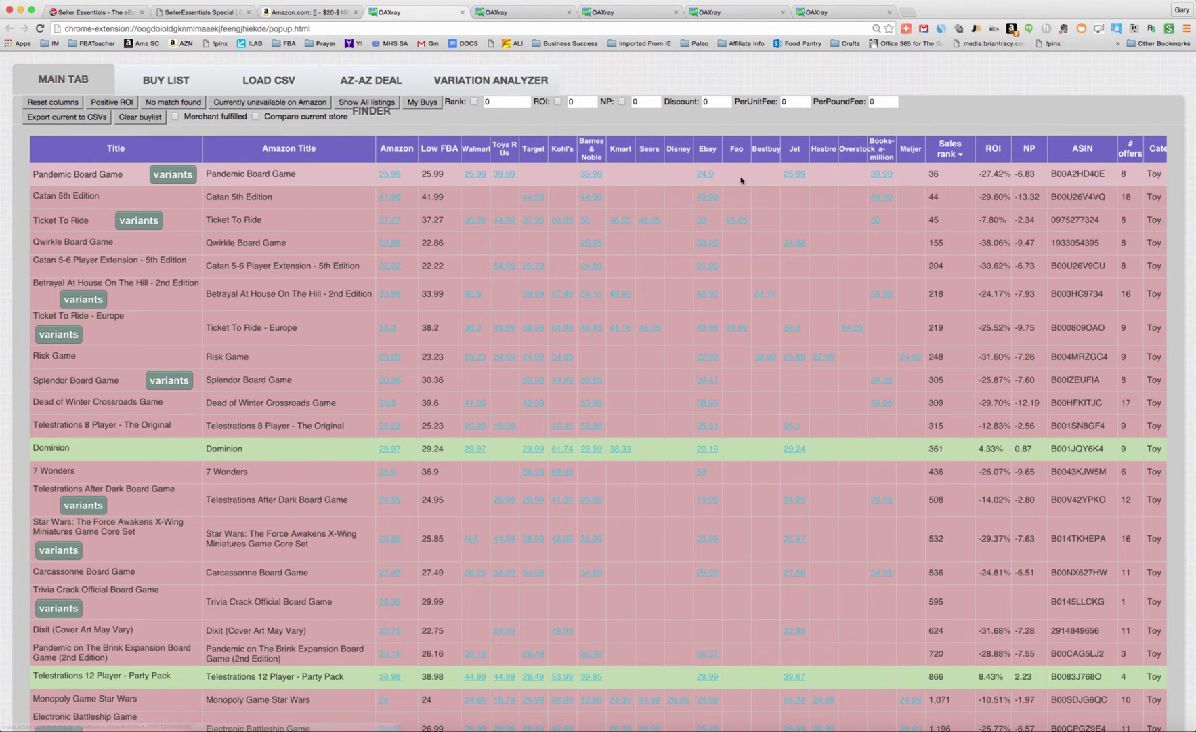
{"action": "mouse_move", "coordinate": [392, 176]}
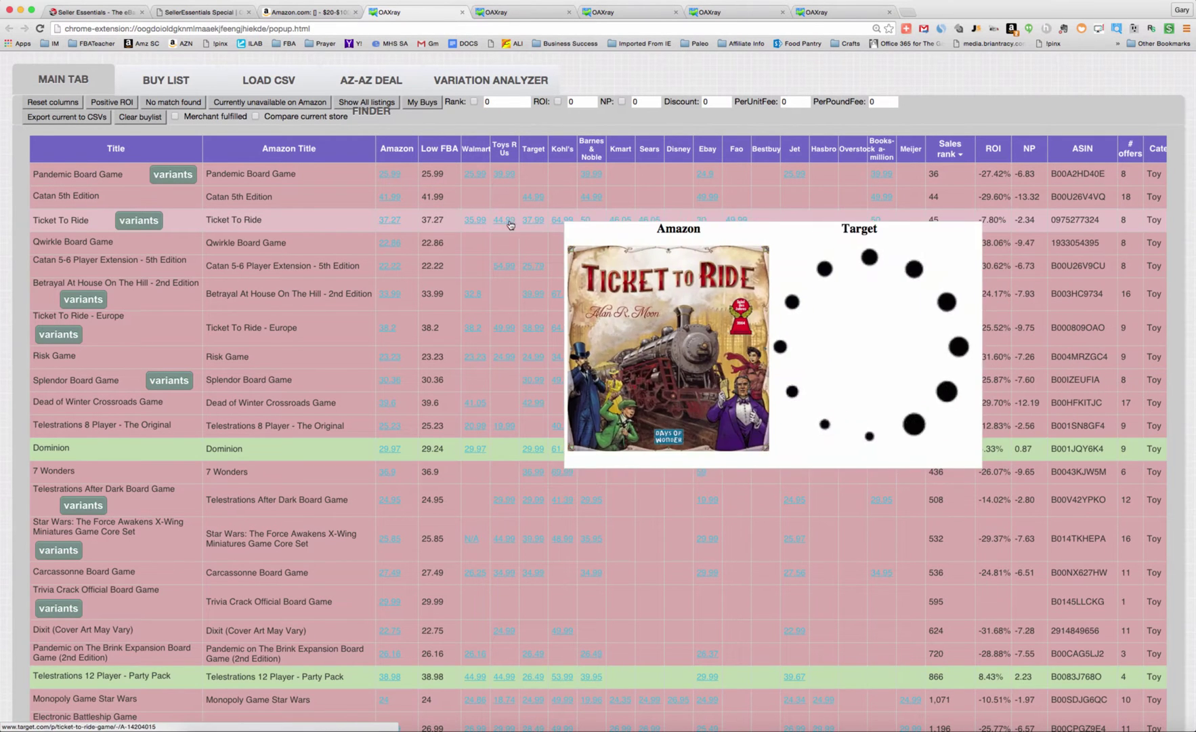
{"action": "mouse_move", "coordinate": [496, 225]}
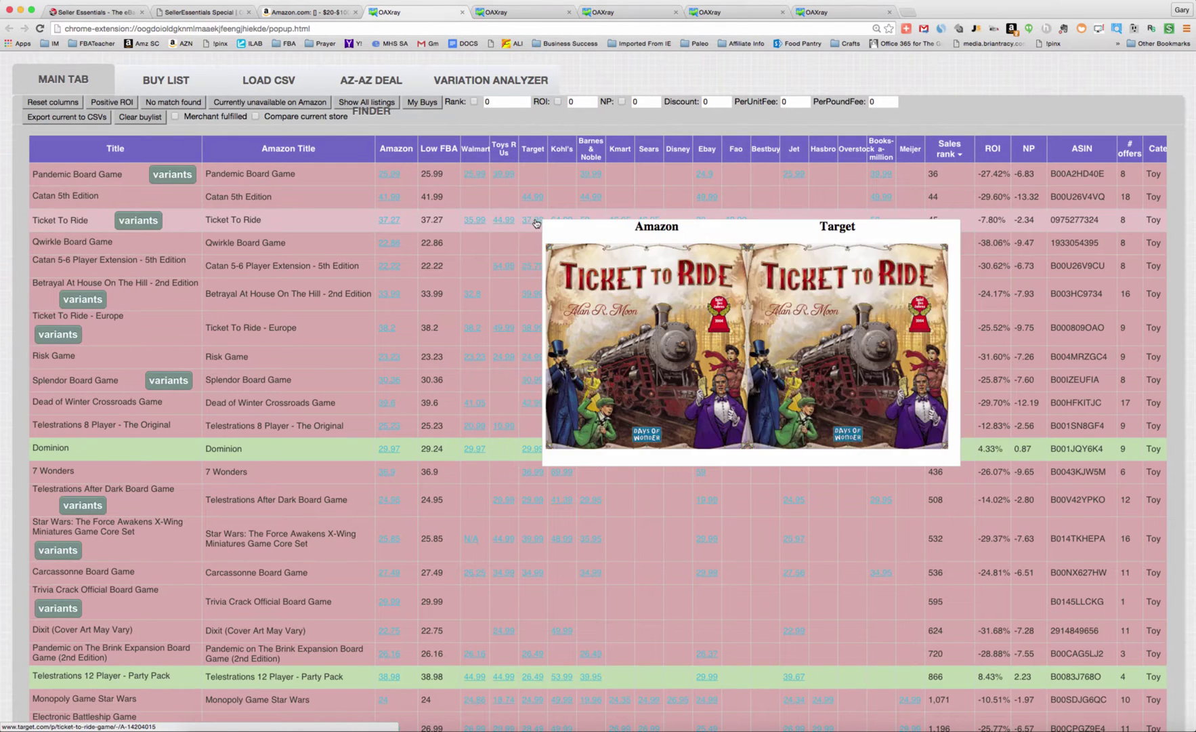
{"action": "mouse_move", "coordinate": [588, 223]}
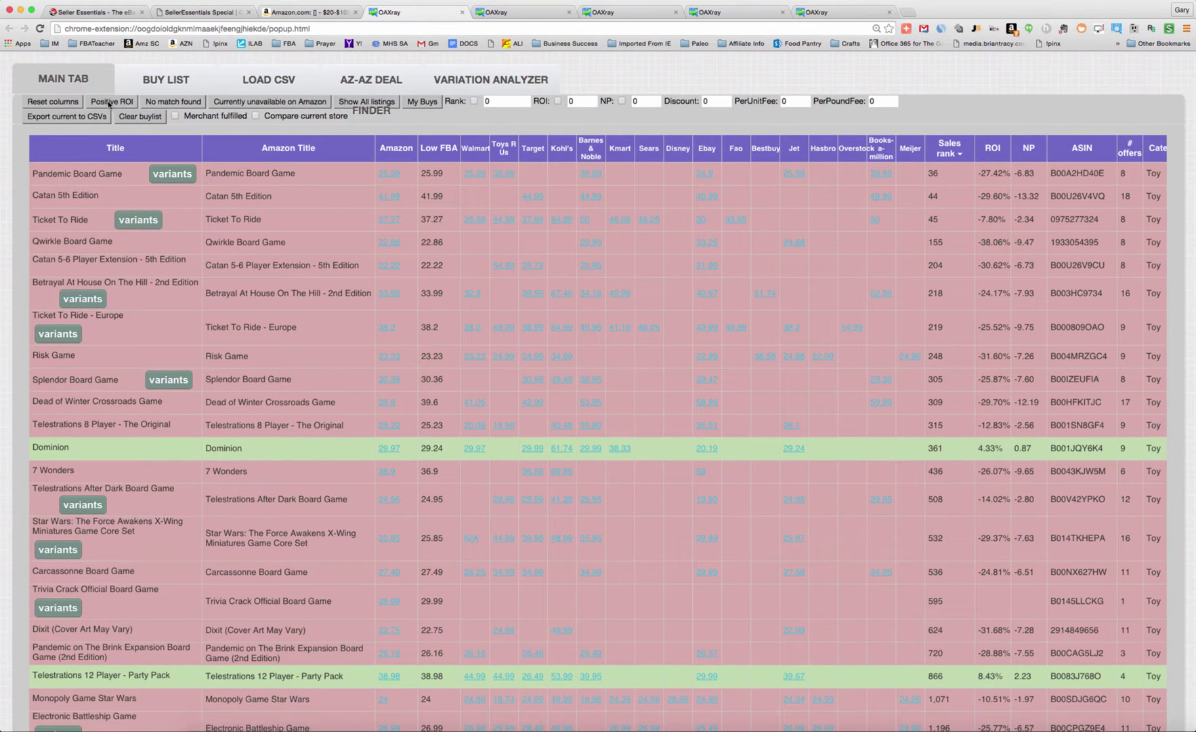
Step: Filter to the positive-ROI games Dominion and Telestrations, checking Keepa charts and Dominion's eBay price
{"action": "left_click", "coordinate": [108, 103]}
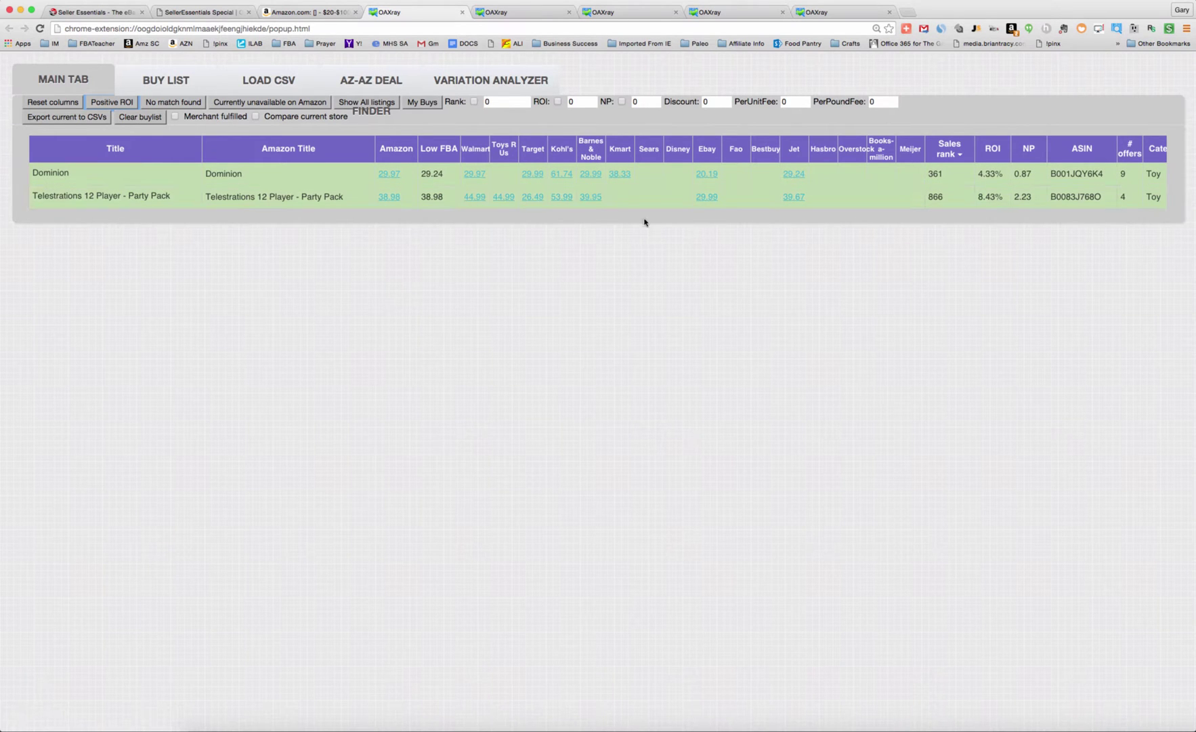
{"action": "mouse_move", "coordinate": [391, 203]}
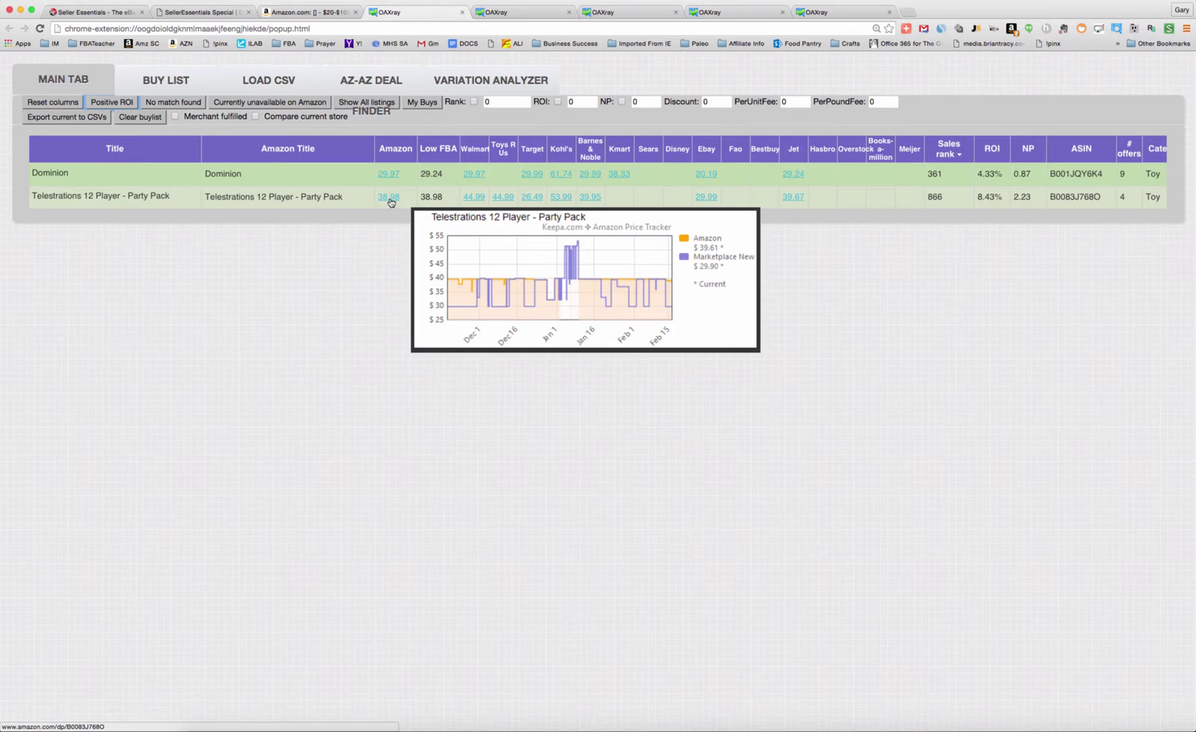
{"action": "mouse_move", "coordinate": [387, 179]}
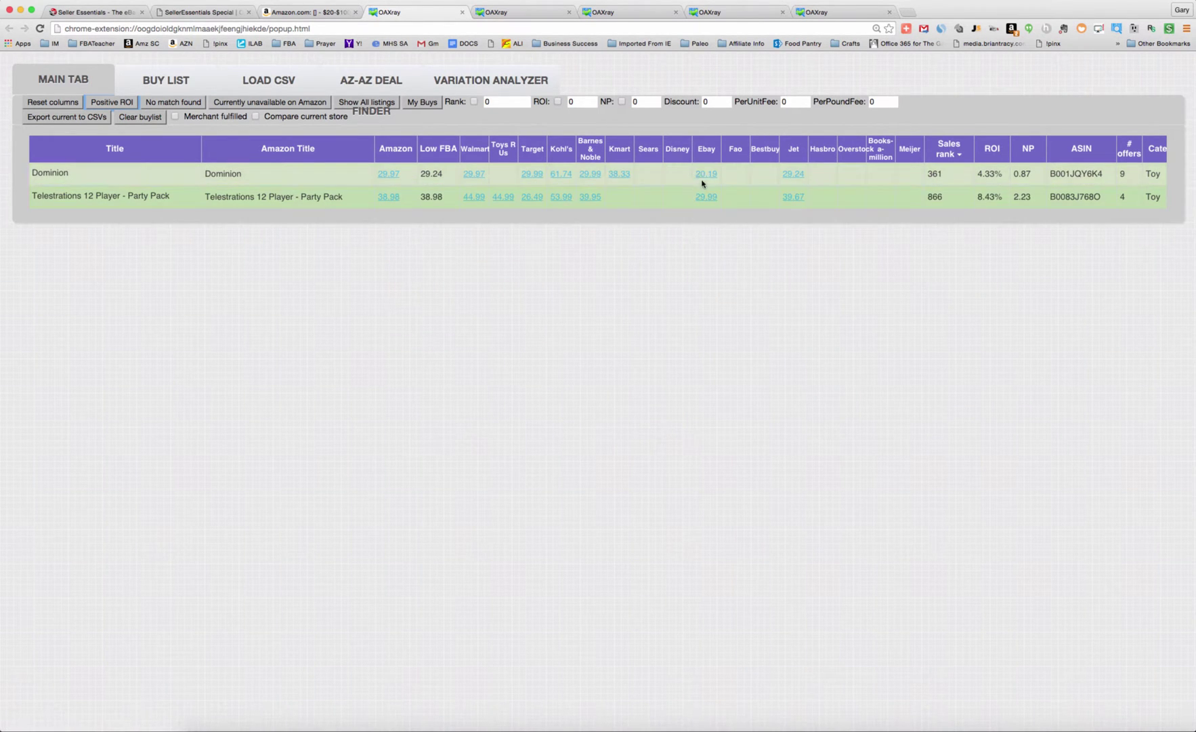
{"action": "mouse_move", "coordinate": [707, 180]}
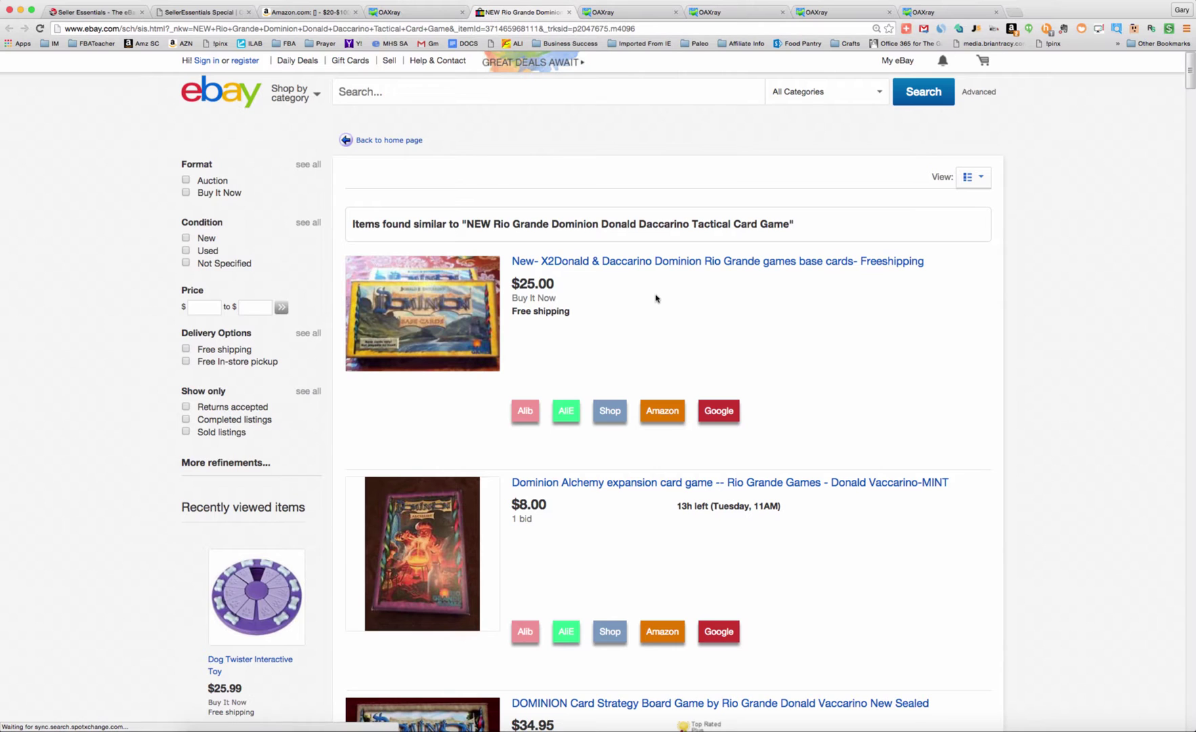
Step: Tick the New condition filter on eBay's Dominion similar-items results
{"action": "scroll", "coordinate": [656, 298], "scroll_direction": "down", "scroll_amount": 2}
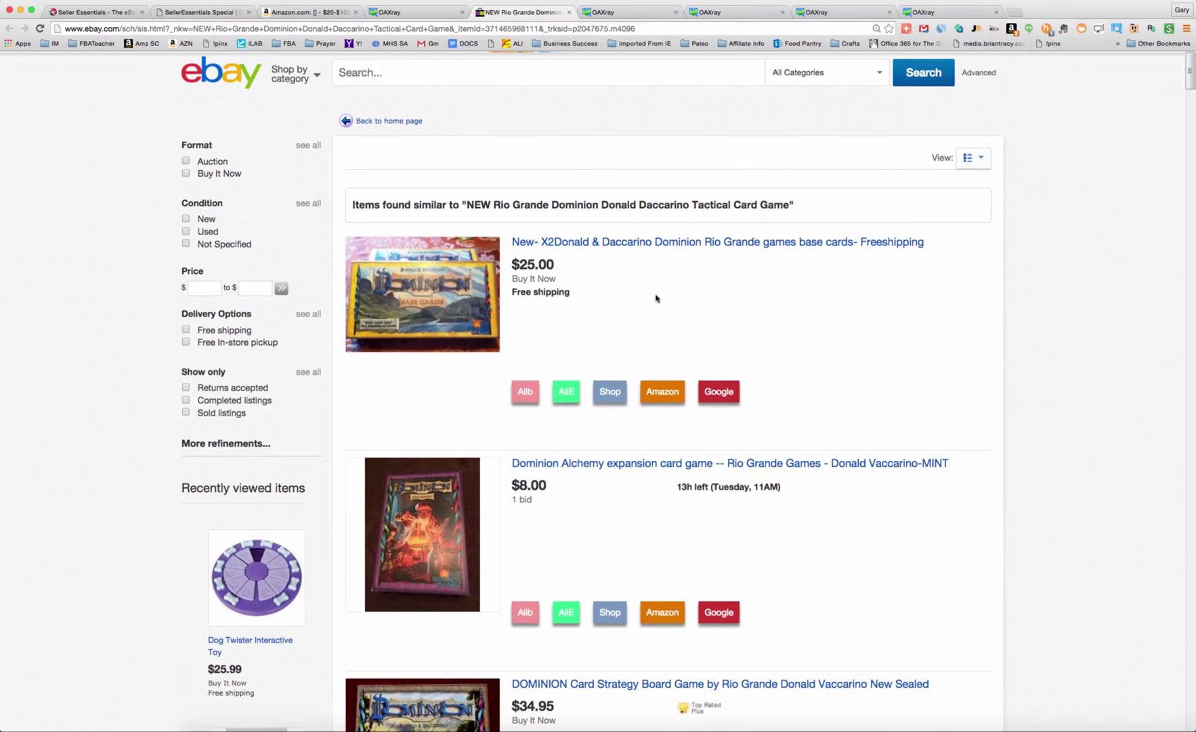
{"action": "scroll", "coordinate": [656, 298], "scroll_direction": "down", "scroll_amount": 2}
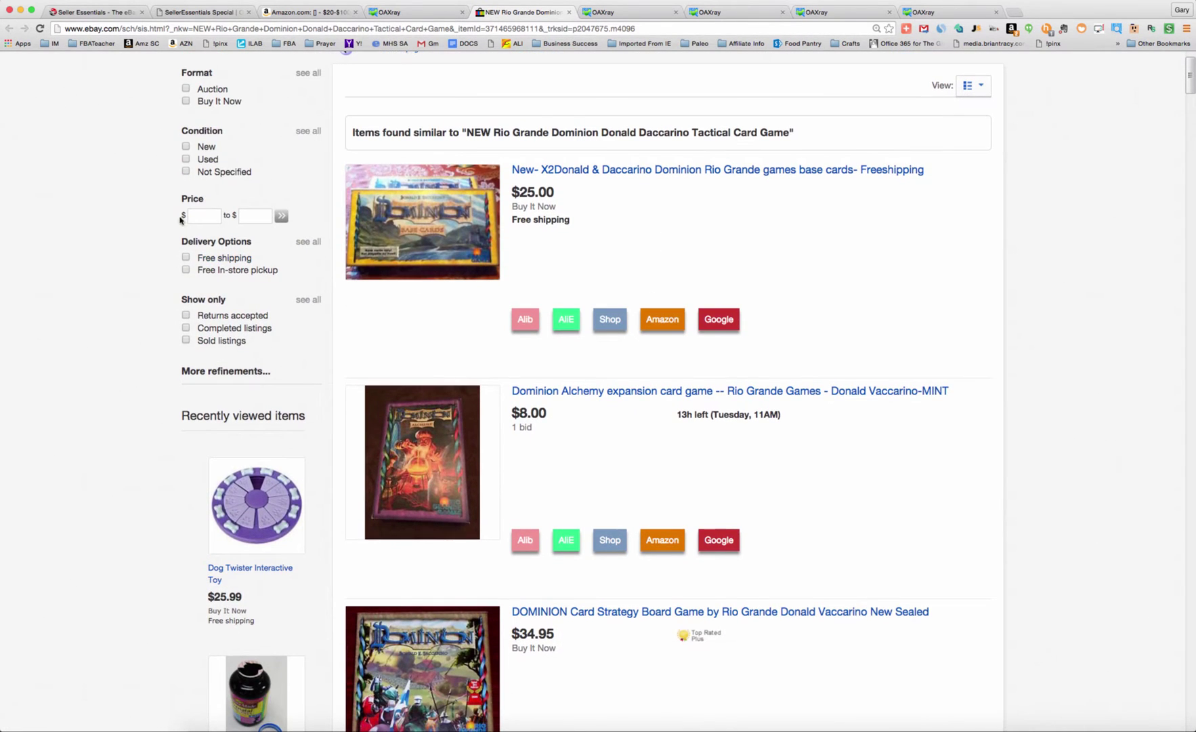
{"action": "left_click", "coordinate": [187, 147]}
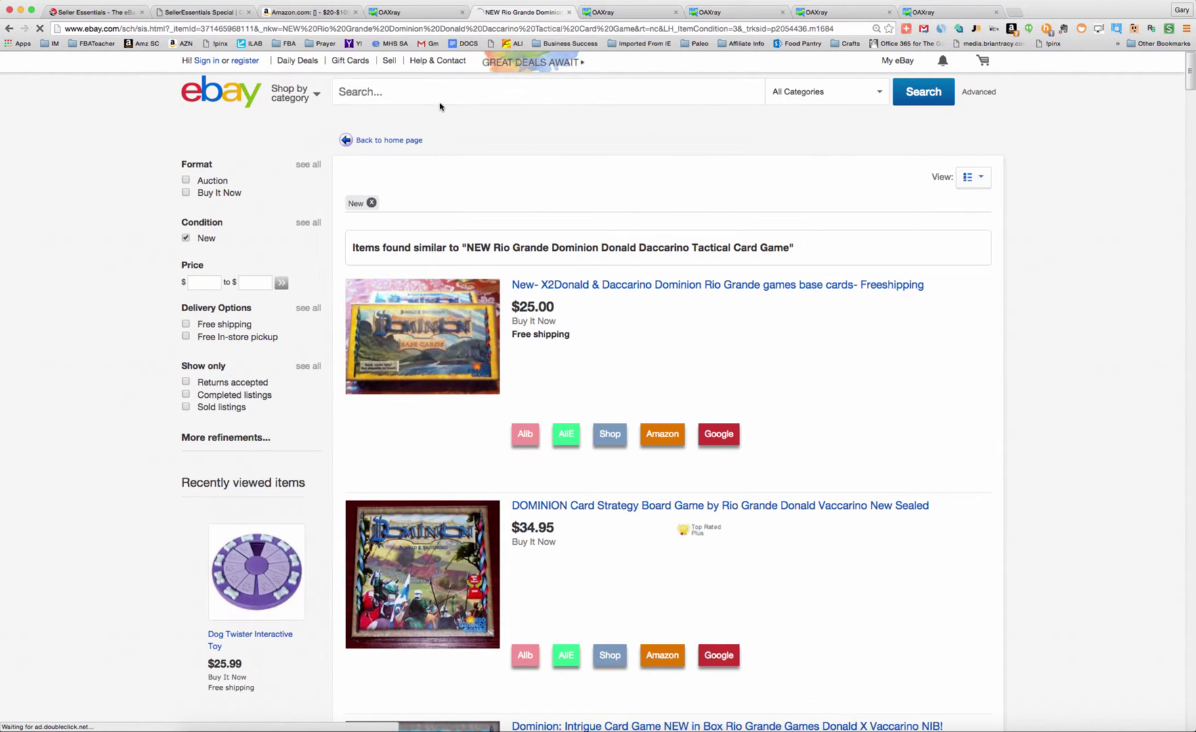
Step: Cross-check the OAXRAY table, browse the new Dominion listings, then close the eBay tab
{"action": "left_click", "coordinate": [415, 14]}
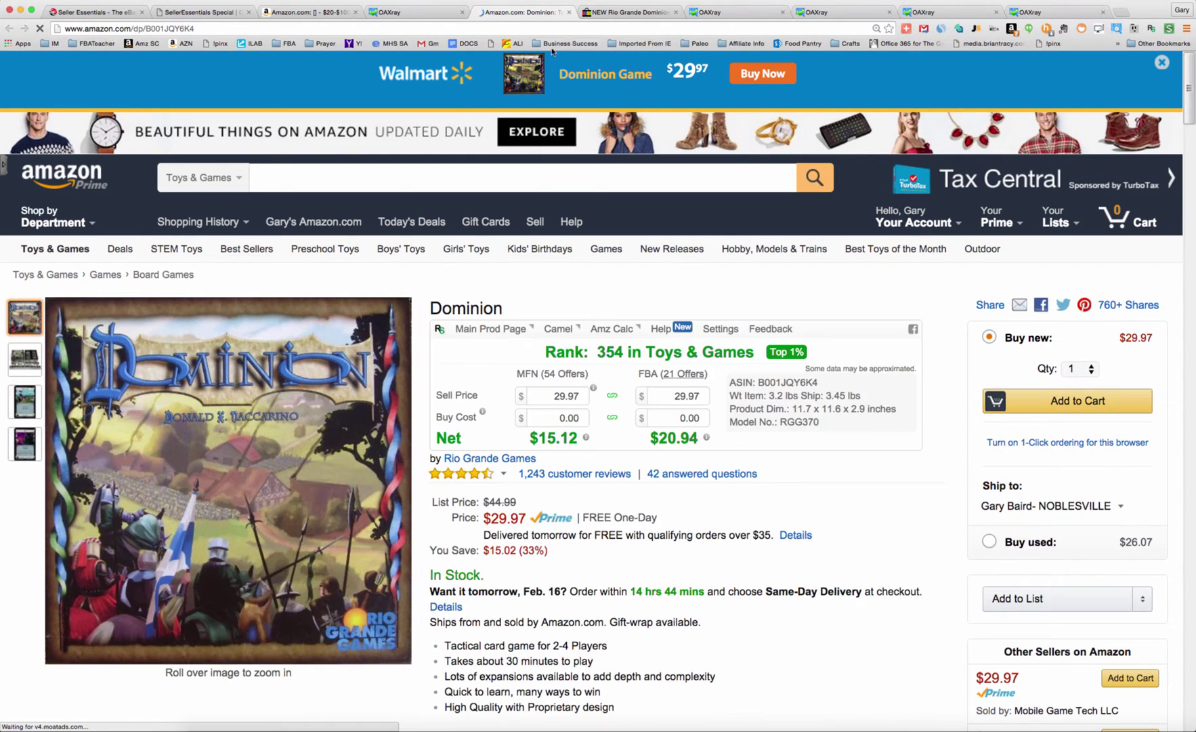
{"action": "left_click", "coordinate": [608, 12]}
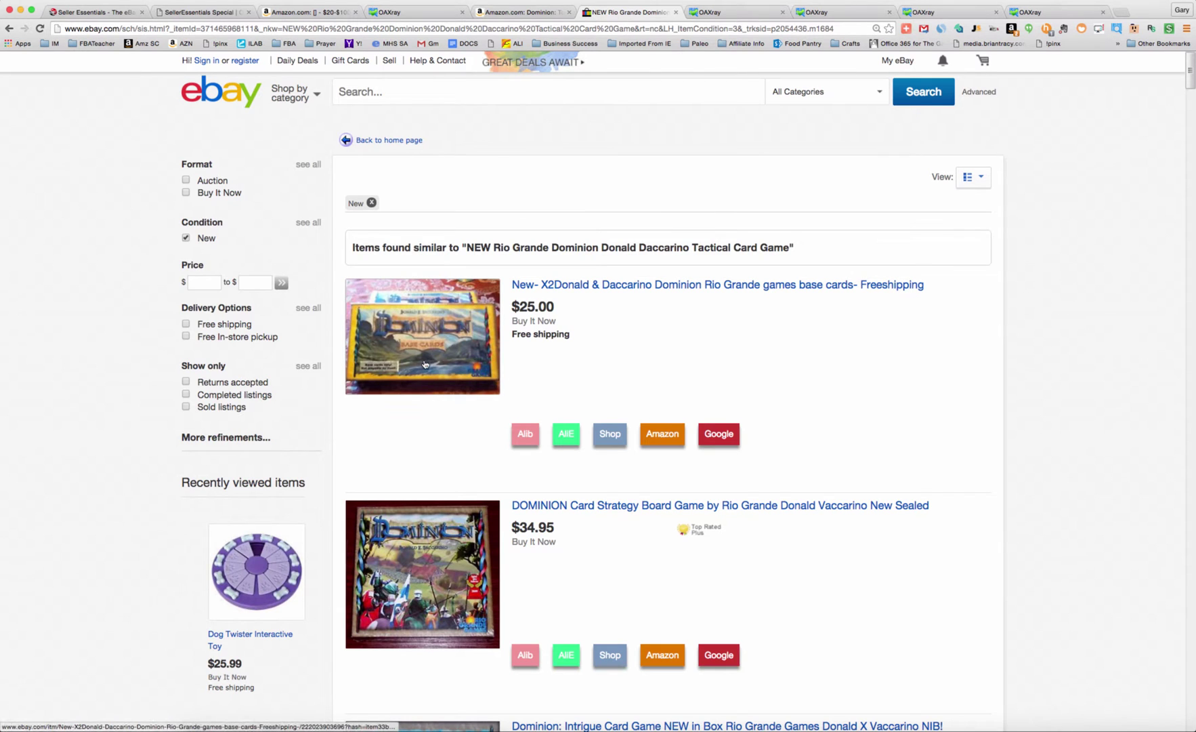
{"action": "scroll", "coordinate": [834, 288], "scroll_direction": "down", "scroll_amount": 3}
{"action": "scroll", "coordinate": [806, 308], "scroll_direction": "down", "scroll_amount": 2}
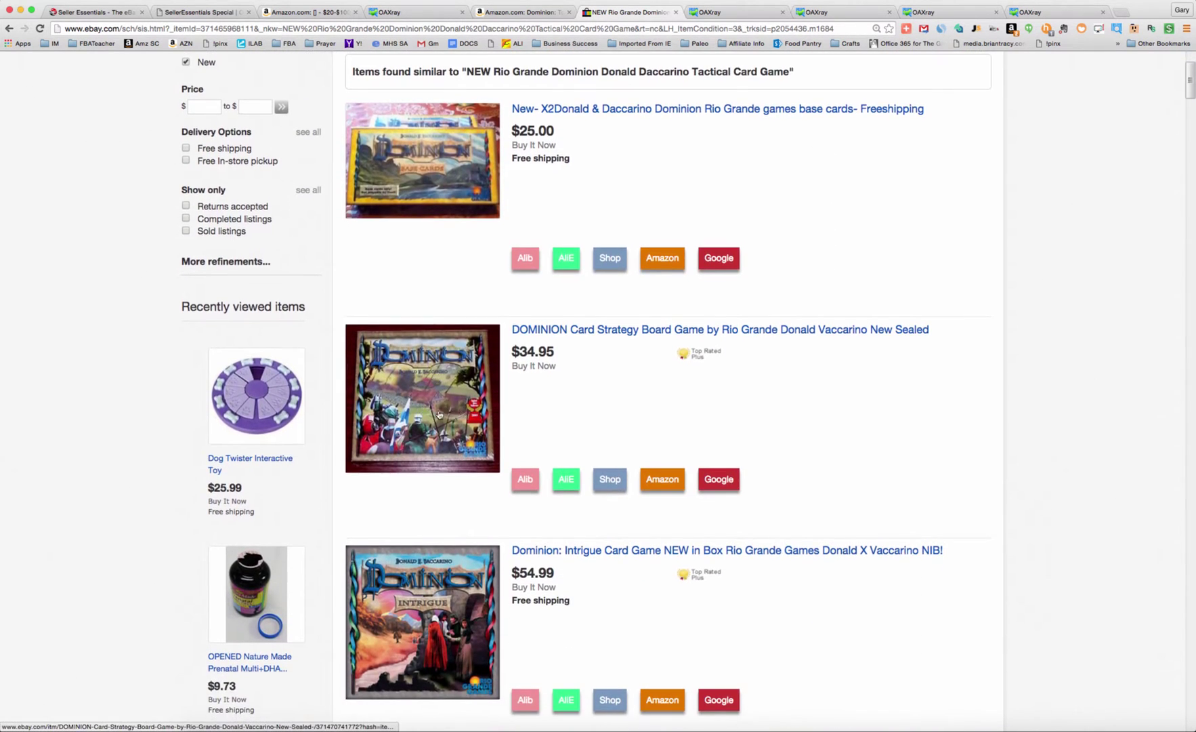
{"action": "scroll", "coordinate": [437, 423], "scroll_direction": "down", "scroll_amount": 3}
{"action": "scroll", "coordinate": [442, 427], "scroll_direction": "down", "scroll_amount": 4}
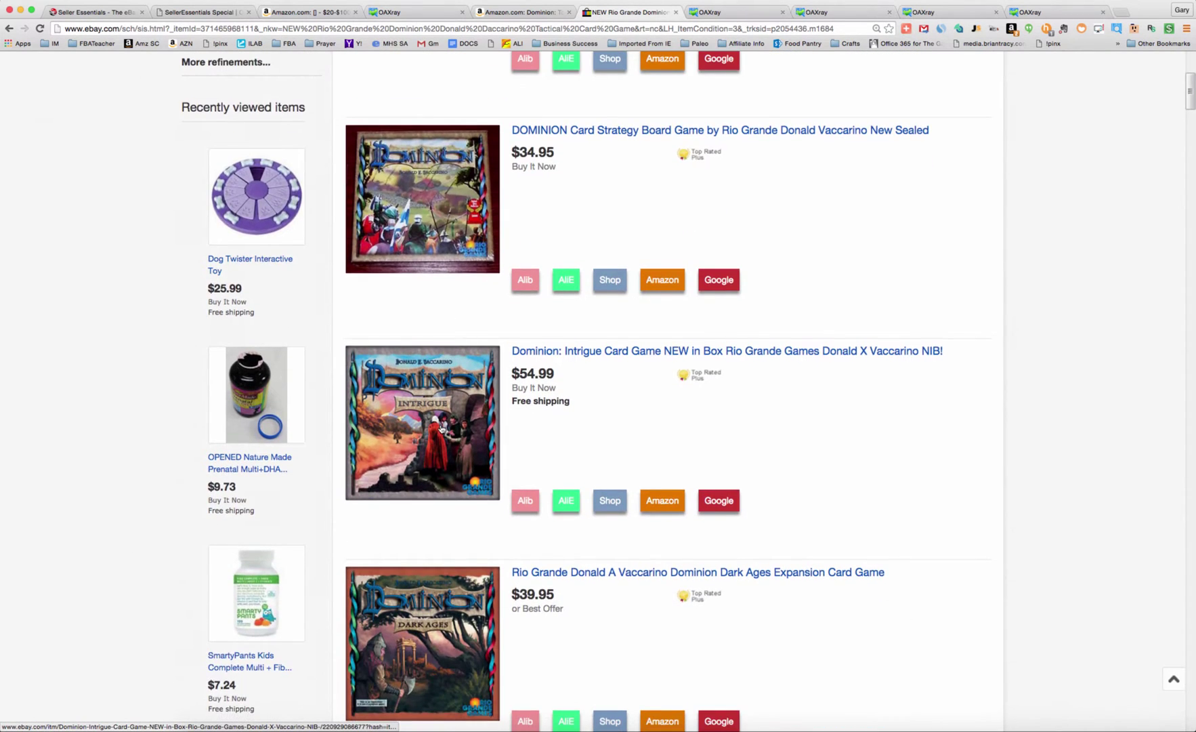
{"action": "scroll", "coordinate": [449, 103], "scroll_direction": "up", "scroll_amount": 2}
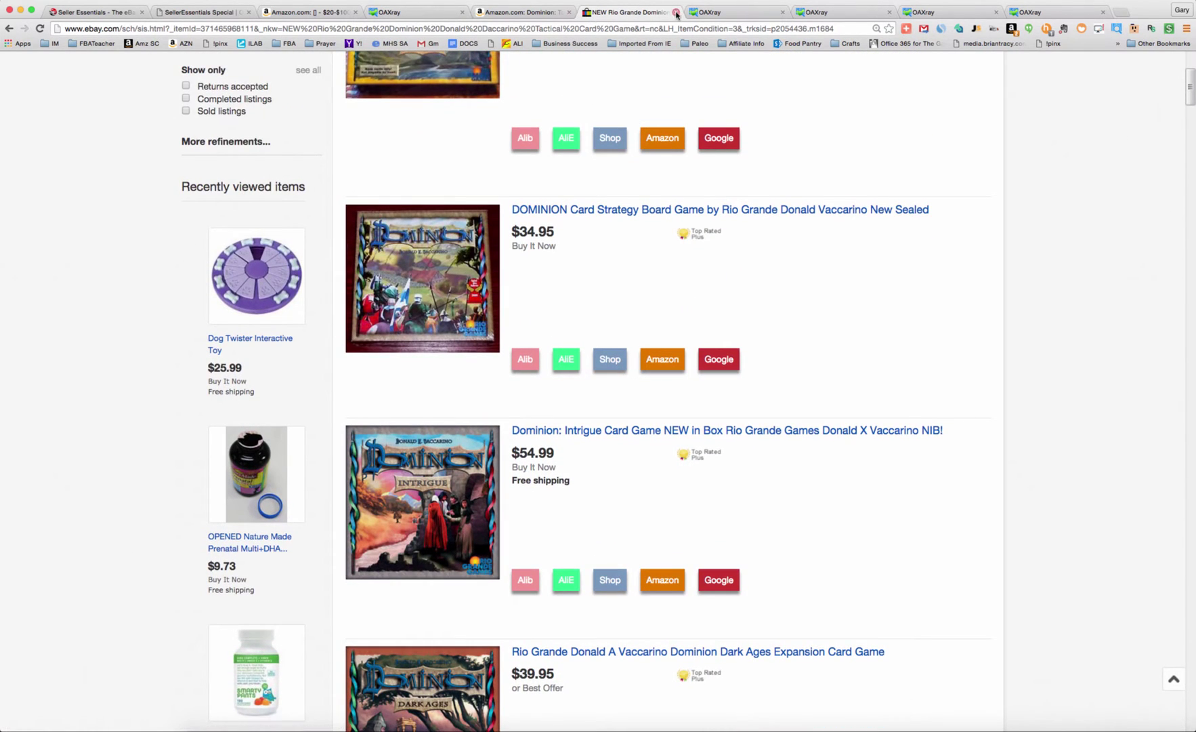
{"action": "left_click", "coordinate": [676, 12]}
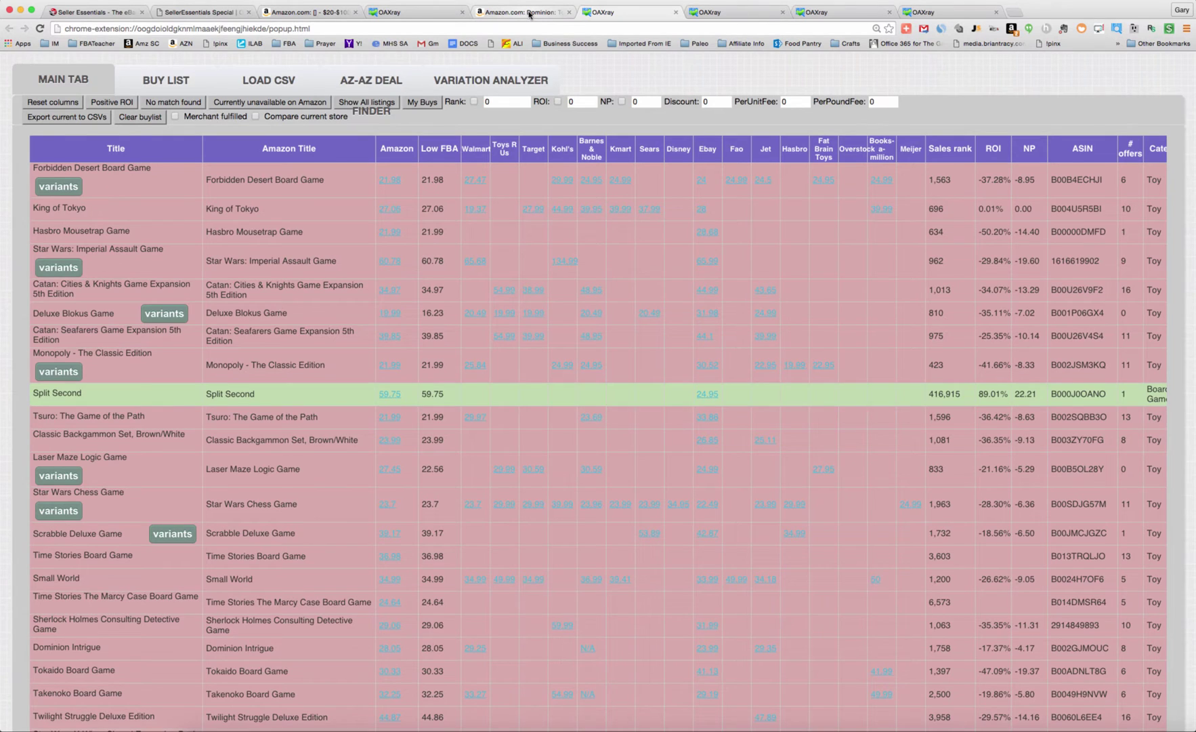
Step: Close the Amazon Dominion page and preview Dominion and Telestrations store price comparisons in OAXRAY
{"action": "left_click", "coordinate": [530, 13]}
{"action": "key", "text": "super+w"}
{"action": "left_click", "coordinate": [420, 14]}
{"action": "mouse_move", "coordinate": [471, 178]}
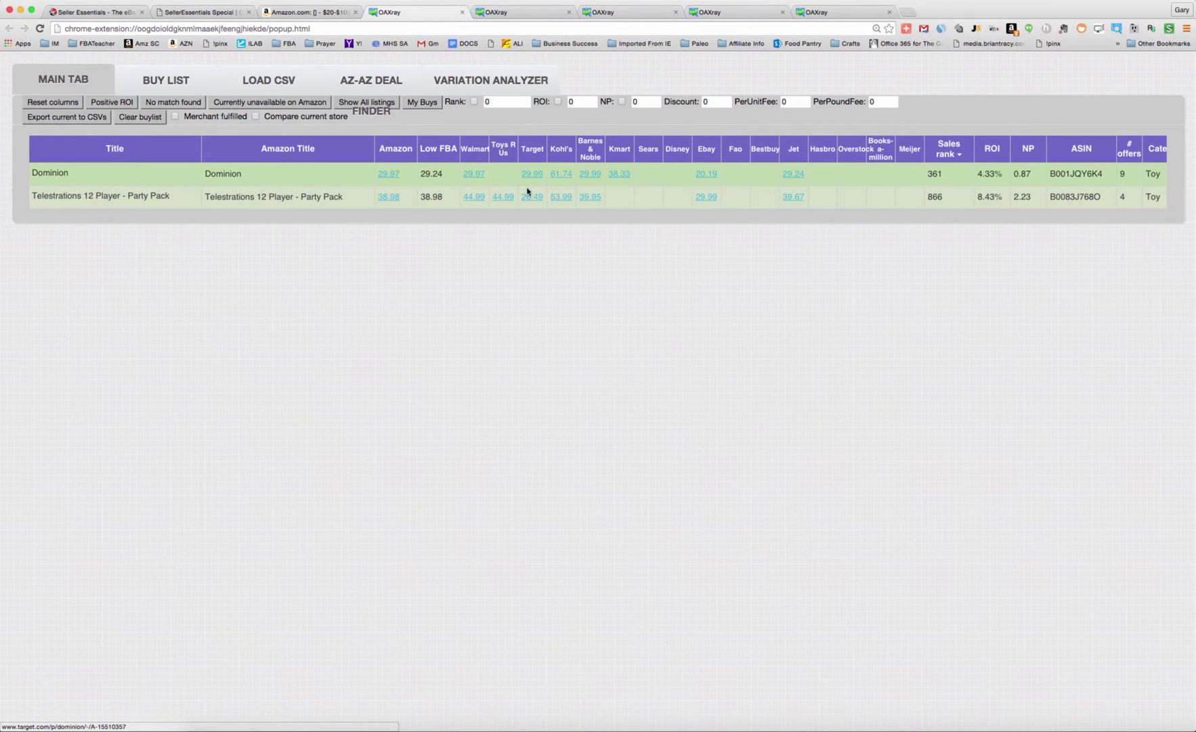
{"action": "mouse_move", "coordinate": [562, 179]}
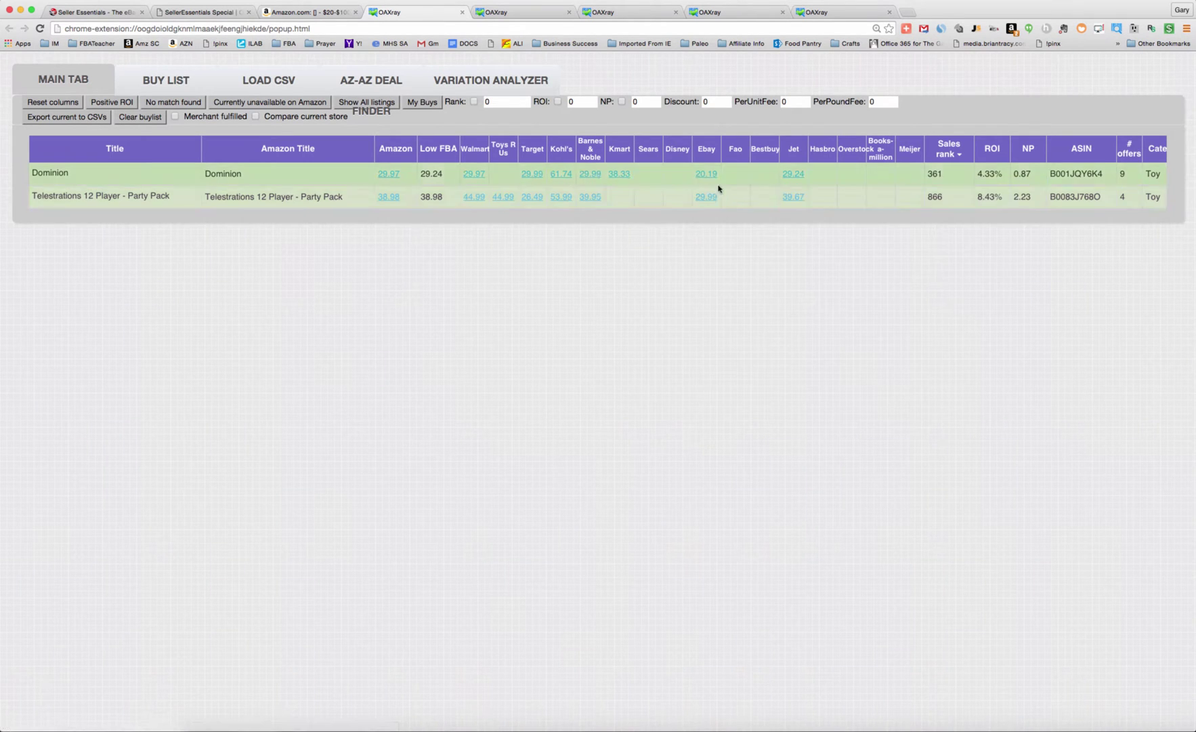
{"action": "mouse_move", "coordinate": [790, 178]}
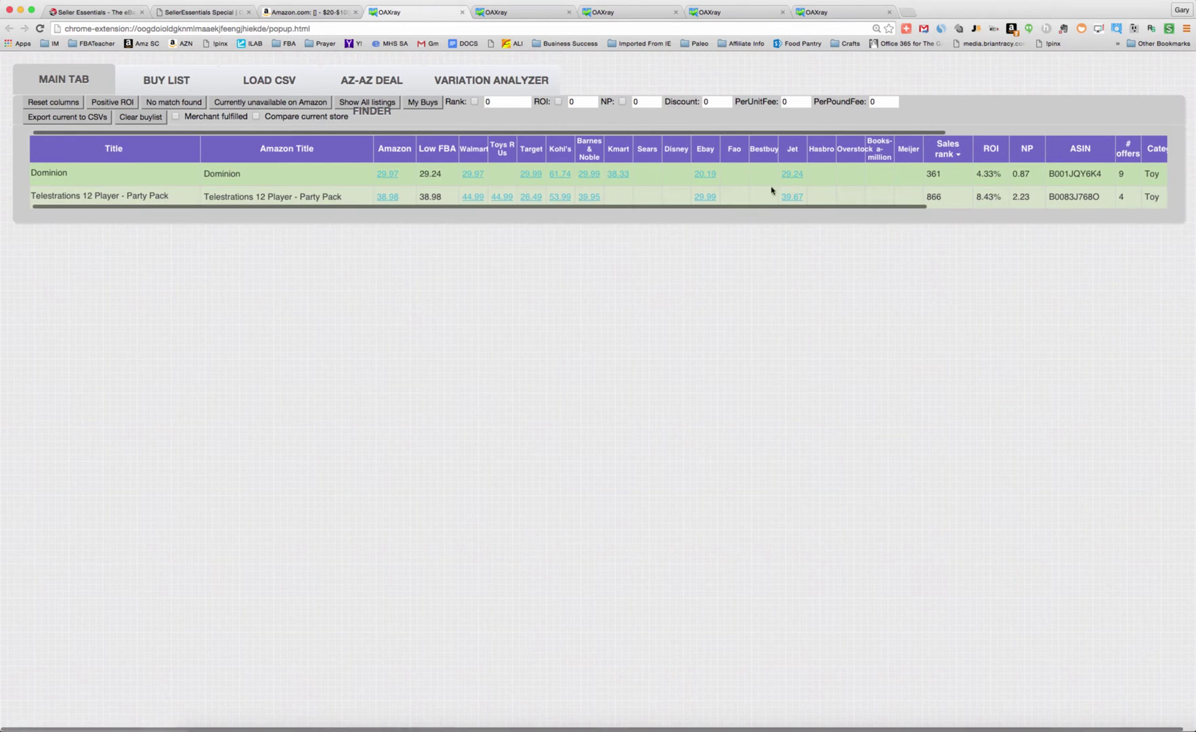
{"action": "mouse_move", "coordinate": [385, 177]}
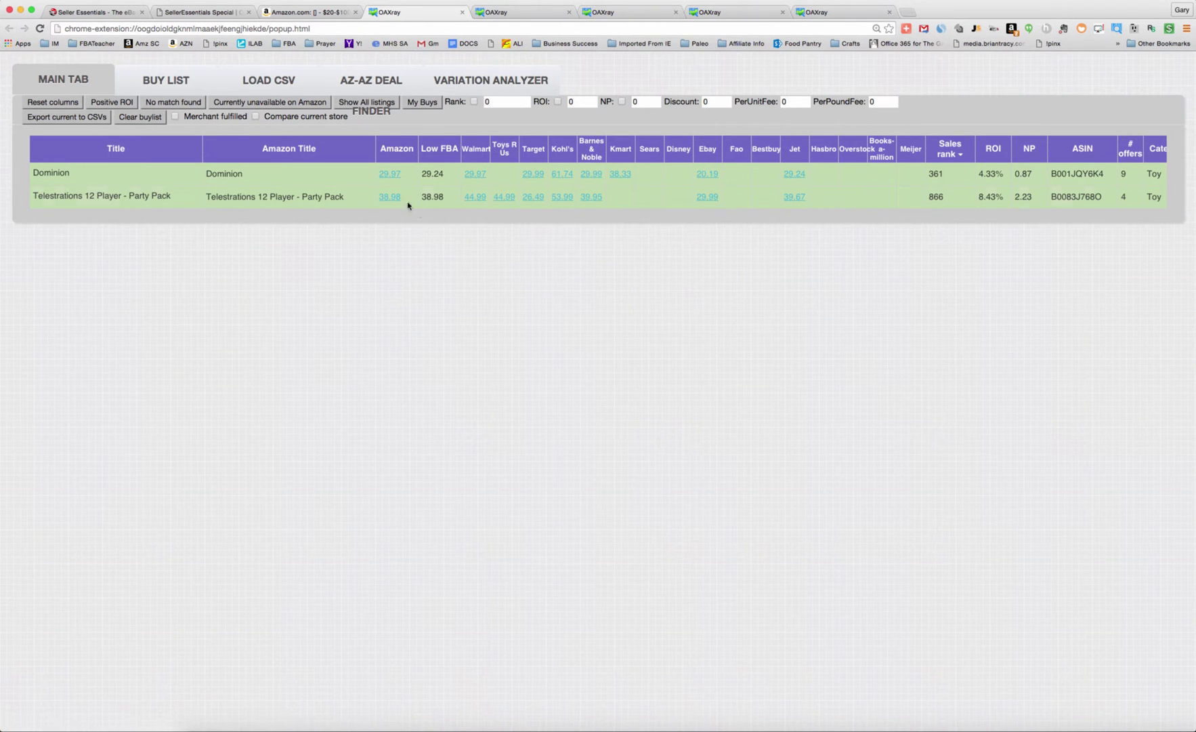
{"action": "mouse_move", "coordinate": [504, 201]}
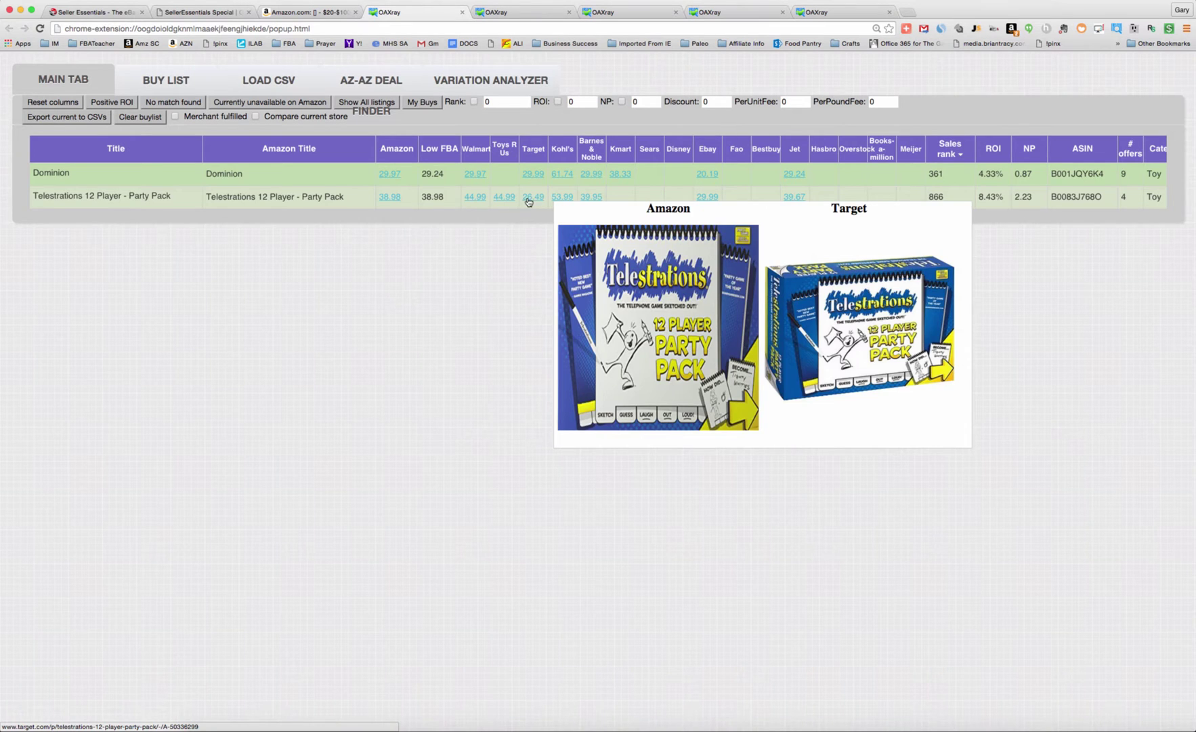
Step: Close the Dominion tab and sort the next table by sales rank, previewing King of Tokyo's images
{"action": "left_click", "coordinate": [462, 12]}
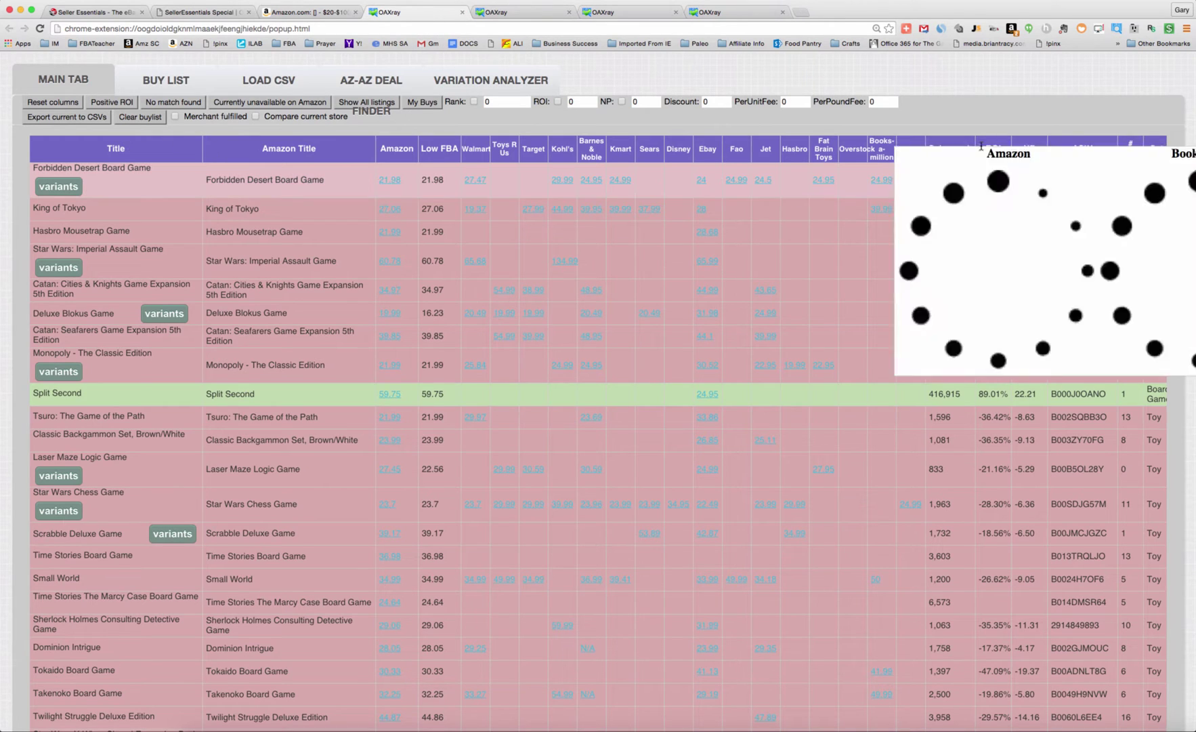
{"action": "left_click", "coordinate": [953, 151]}
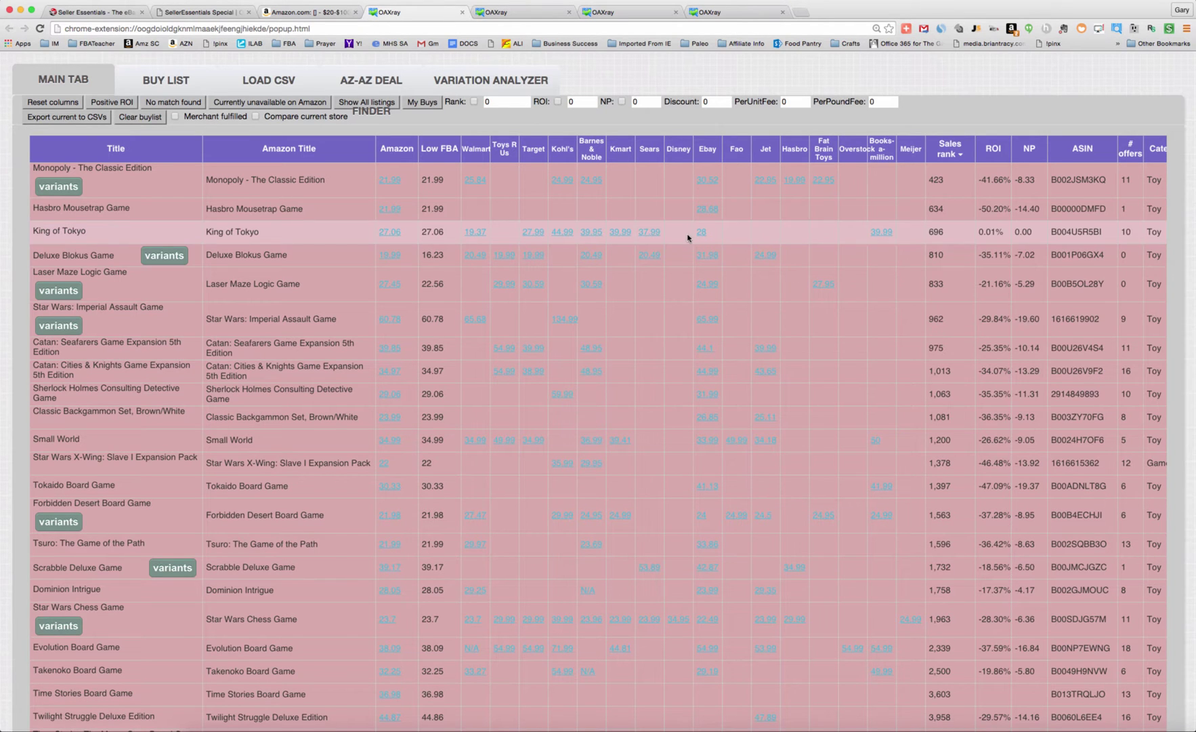
{"action": "mouse_move", "coordinate": [566, 239]}
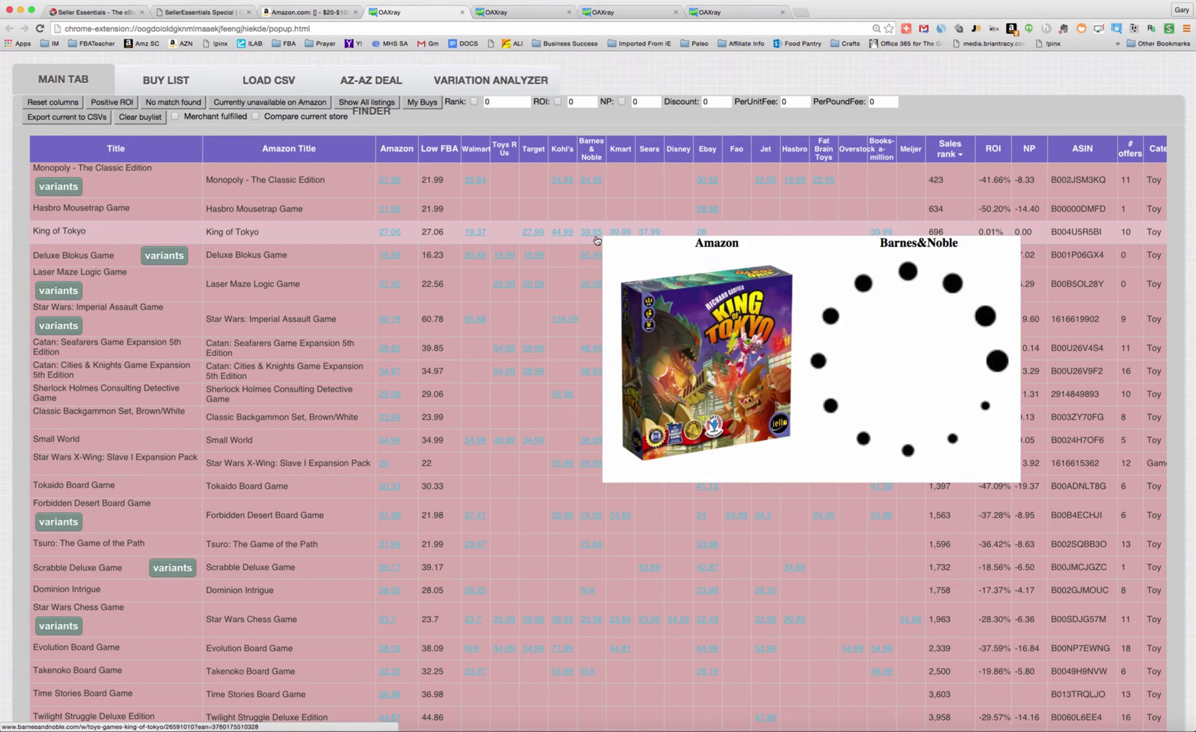
{"action": "mouse_move", "coordinate": [618, 240]}
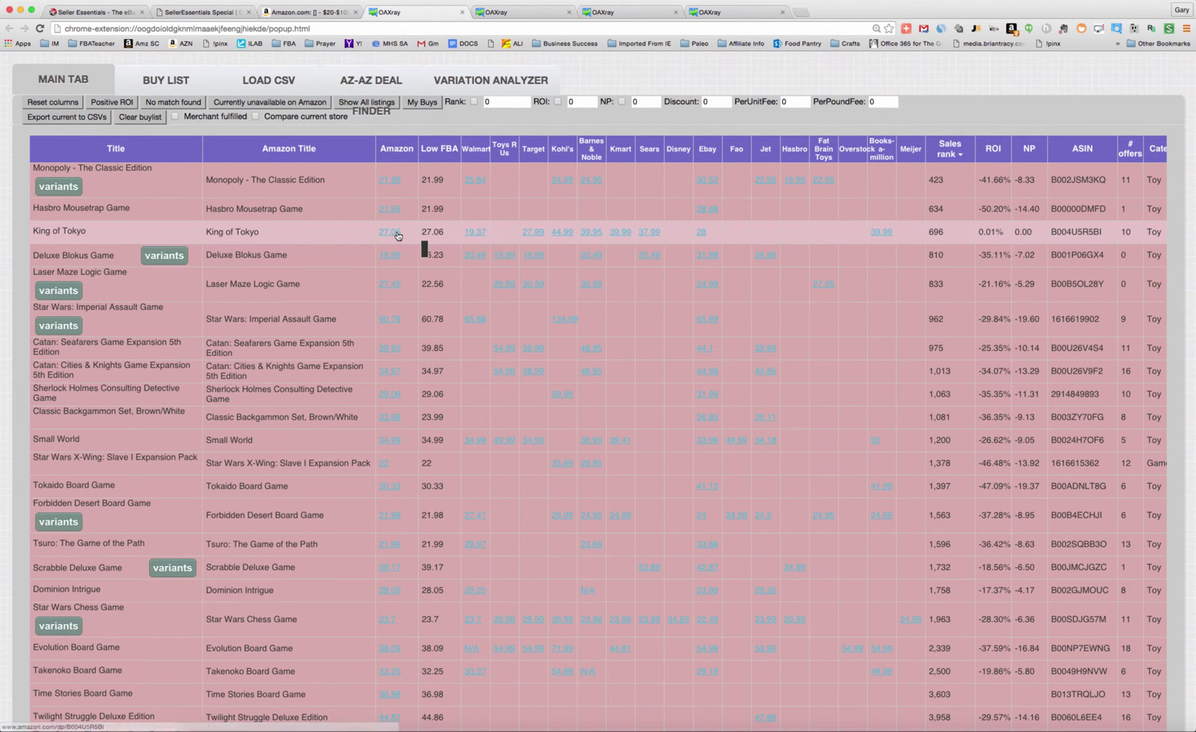
{"action": "mouse_move", "coordinate": [395, 235]}
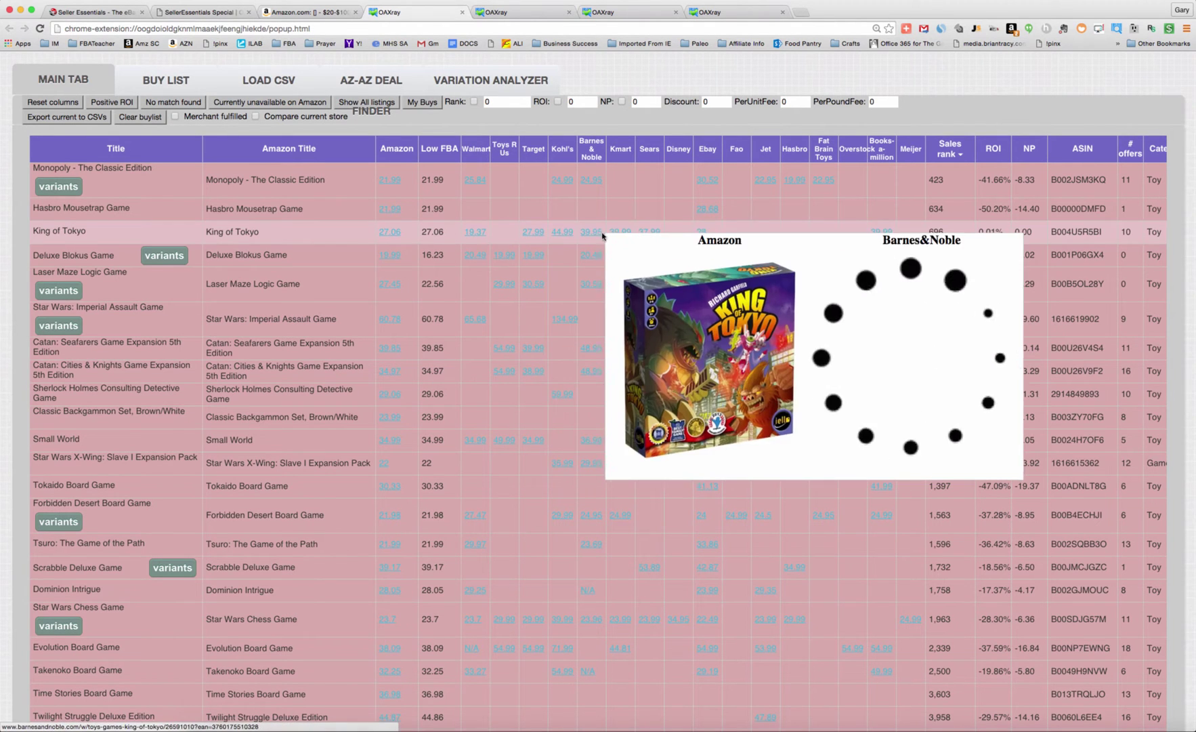
Step: Filter to positive ROI, noting Split Second's 89.01% ROI and 416,915 rank, then open its eBay match
{"action": "left_click", "coordinate": [111, 101]}
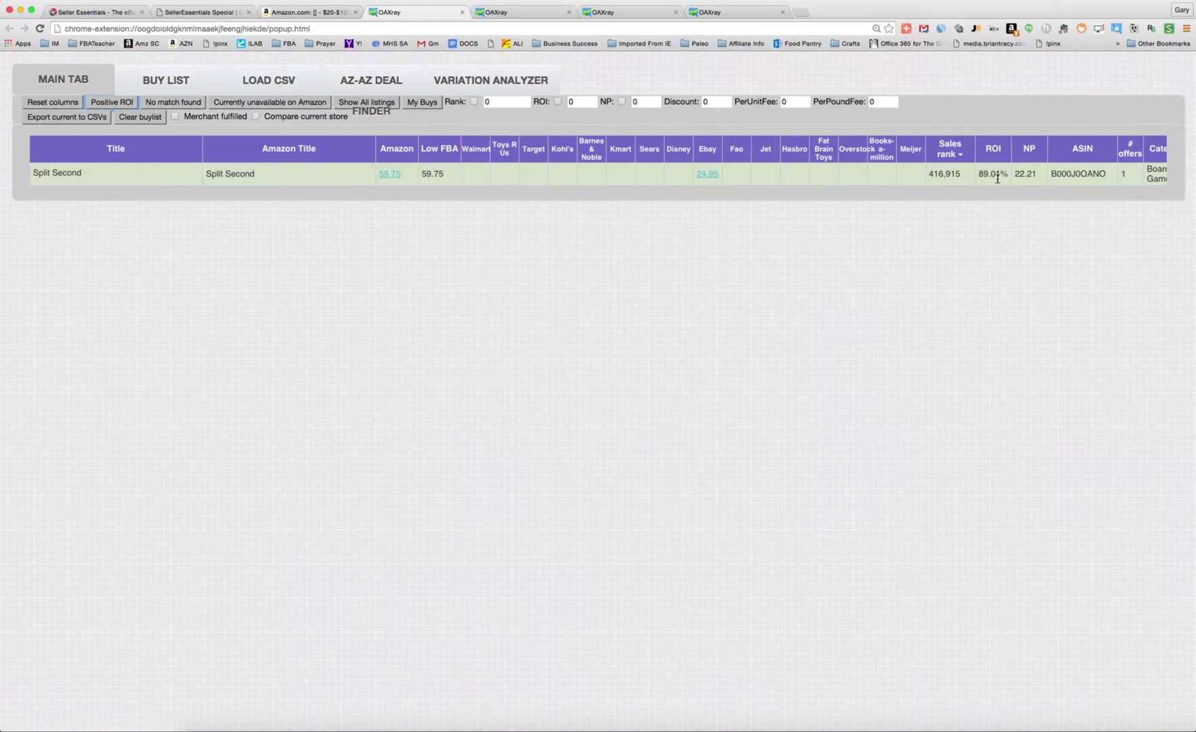
{"action": "left_click_drag", "start_coordinate": [980, 174], "coordinate": [1007, 173]}
{"action": "double_click", "coordinate": [935, 174]}
{"action": "left_click", "coordinate": [954, 187]}
{"action": "mouse_move", "coordinate": [707, 175]}
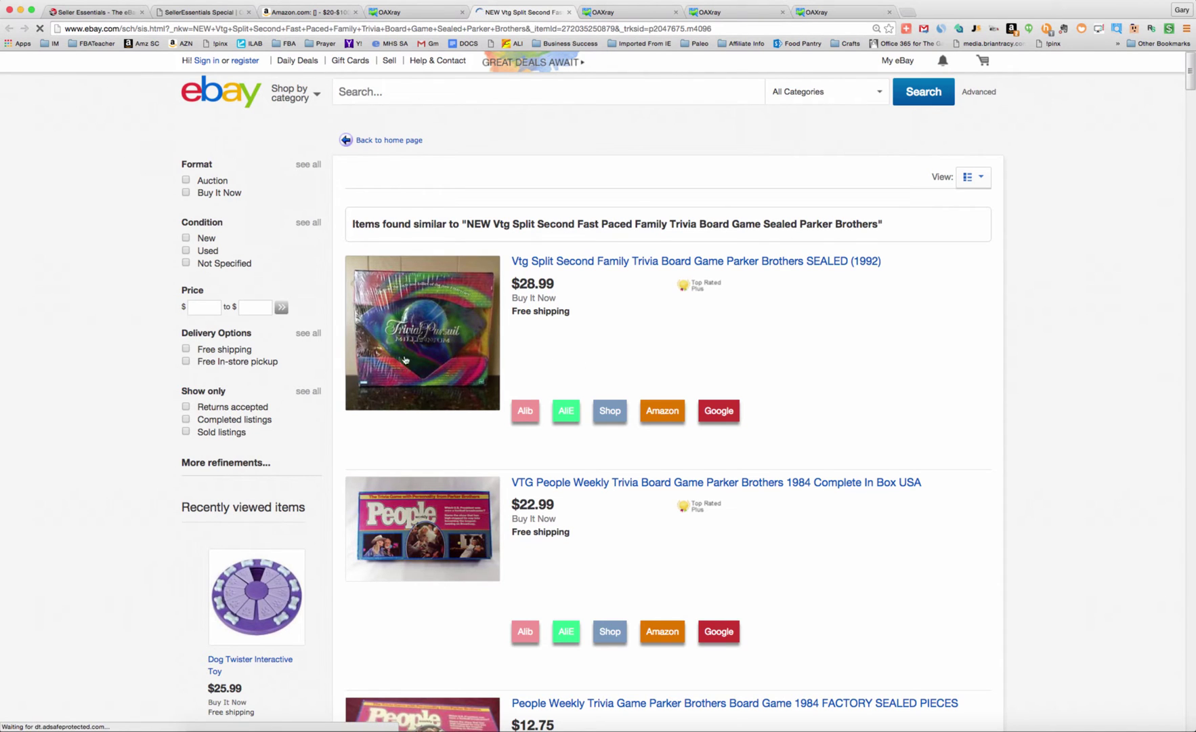
Step: Return to the Split Second OAXRAY results, view its Keepa price history, and close that tab
{"action": "key", "text": "super+alt+Left"}
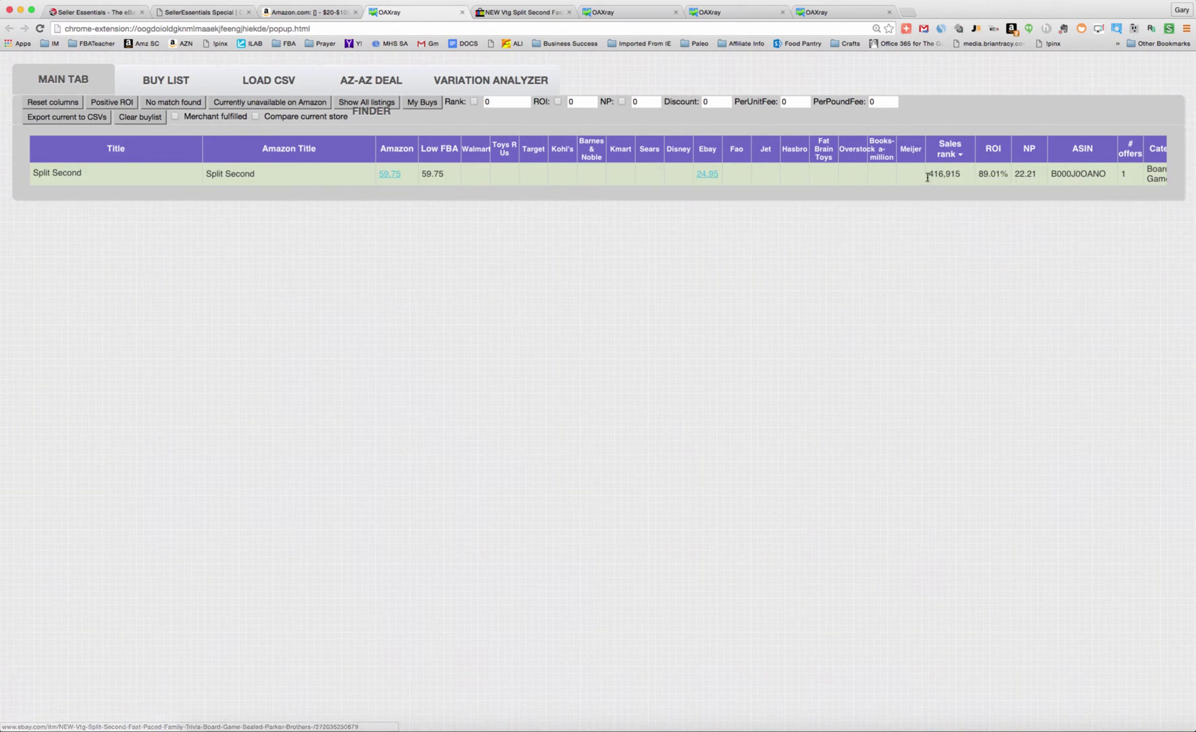
{"action": "mouse_move", "coordinate": [392, 176]}
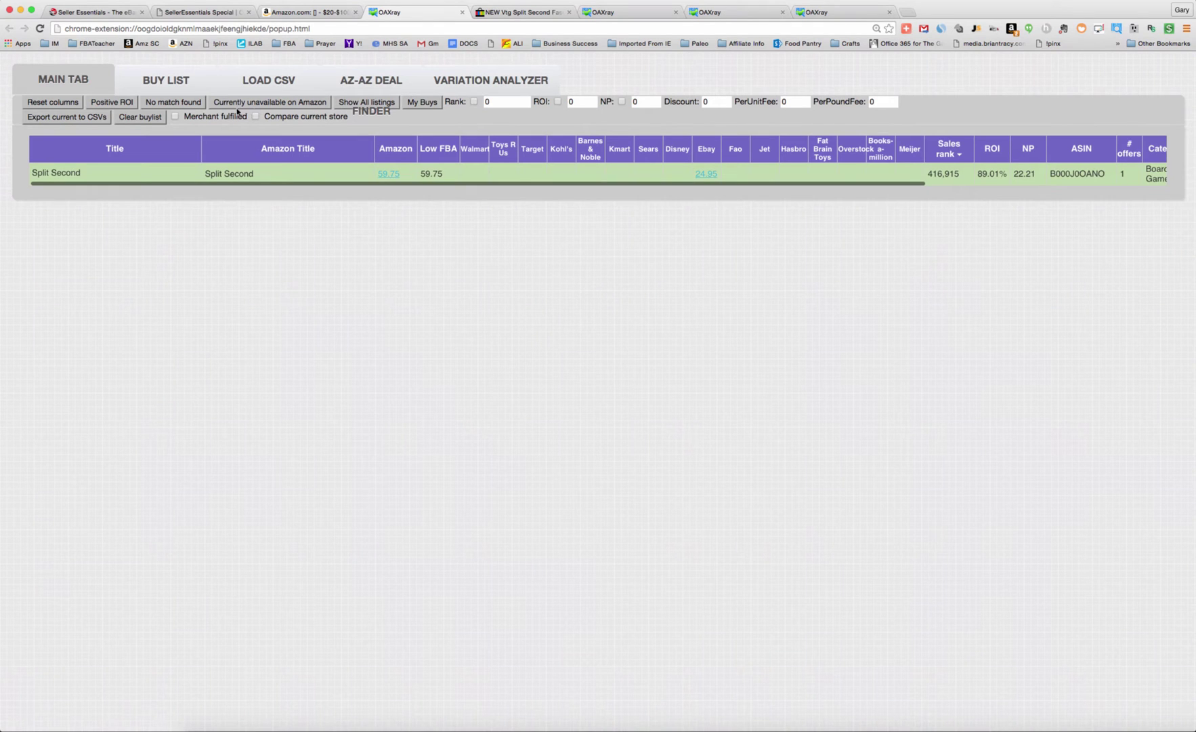
{"action": "left_click", "coordinate": [463, 13]}
Step: Close the eBay tab, filter to positive ROI, and compare The Settlers of Catan's store prices
{"action": "left_click", "coordinate": [463, 13]}
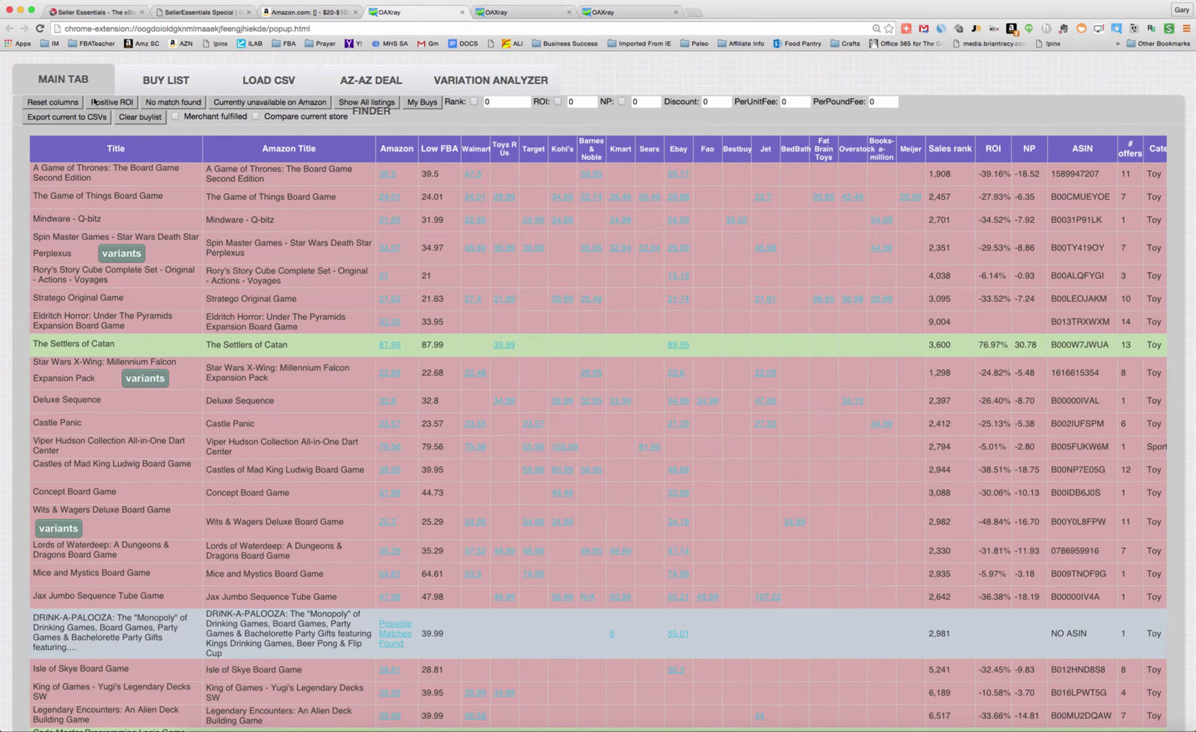
{"action": "left_click", "coordinate": [98, 102]}
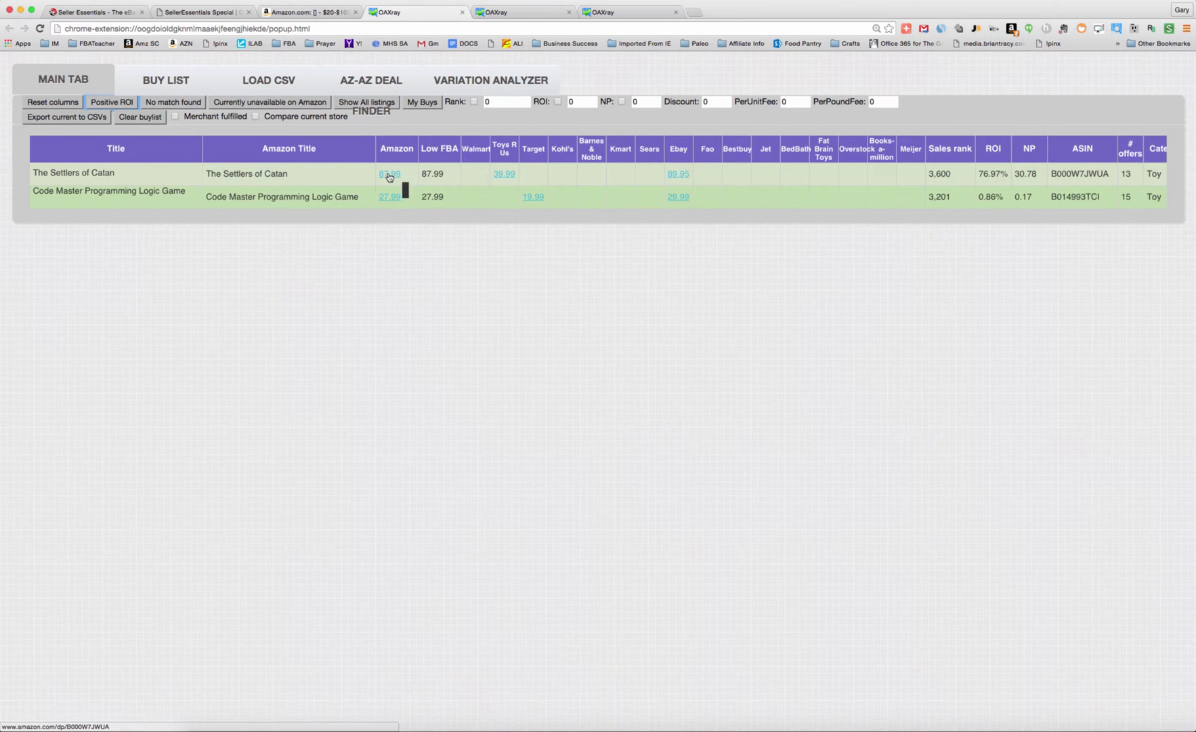
{"action": "mouse_move", "coordinate": [393, 177]}
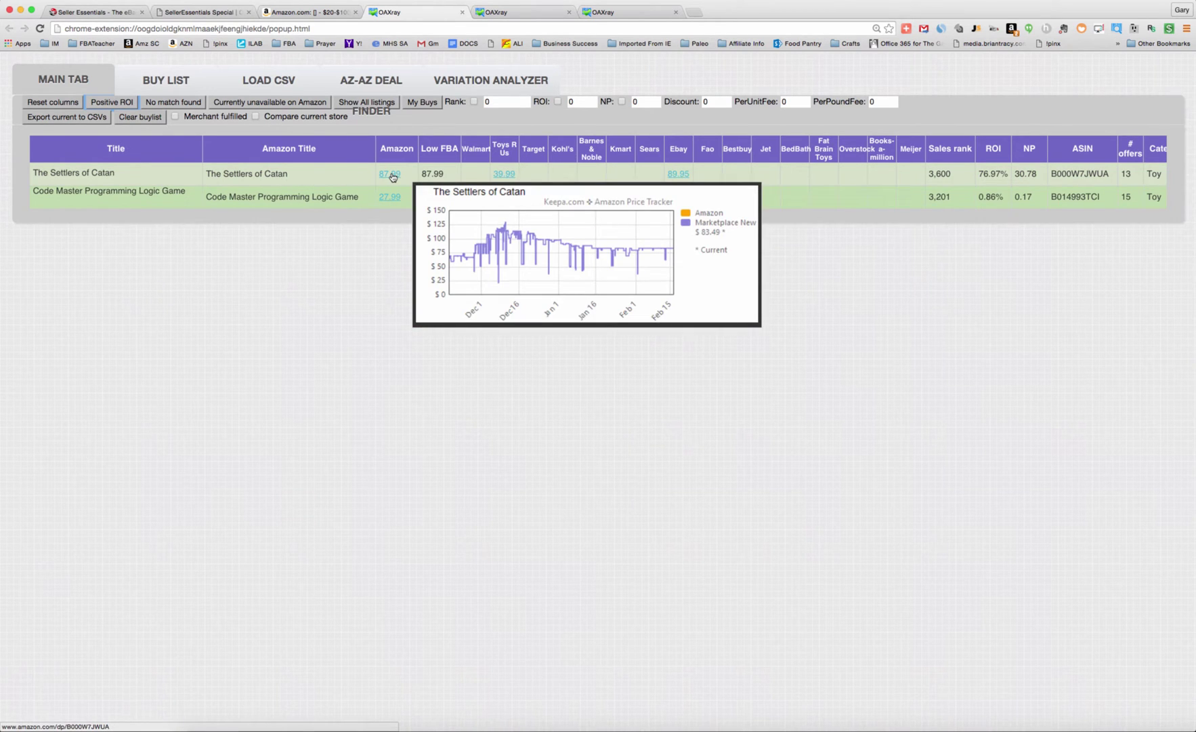
{"action": "mouse_move", "coordinate": [505, 178]}
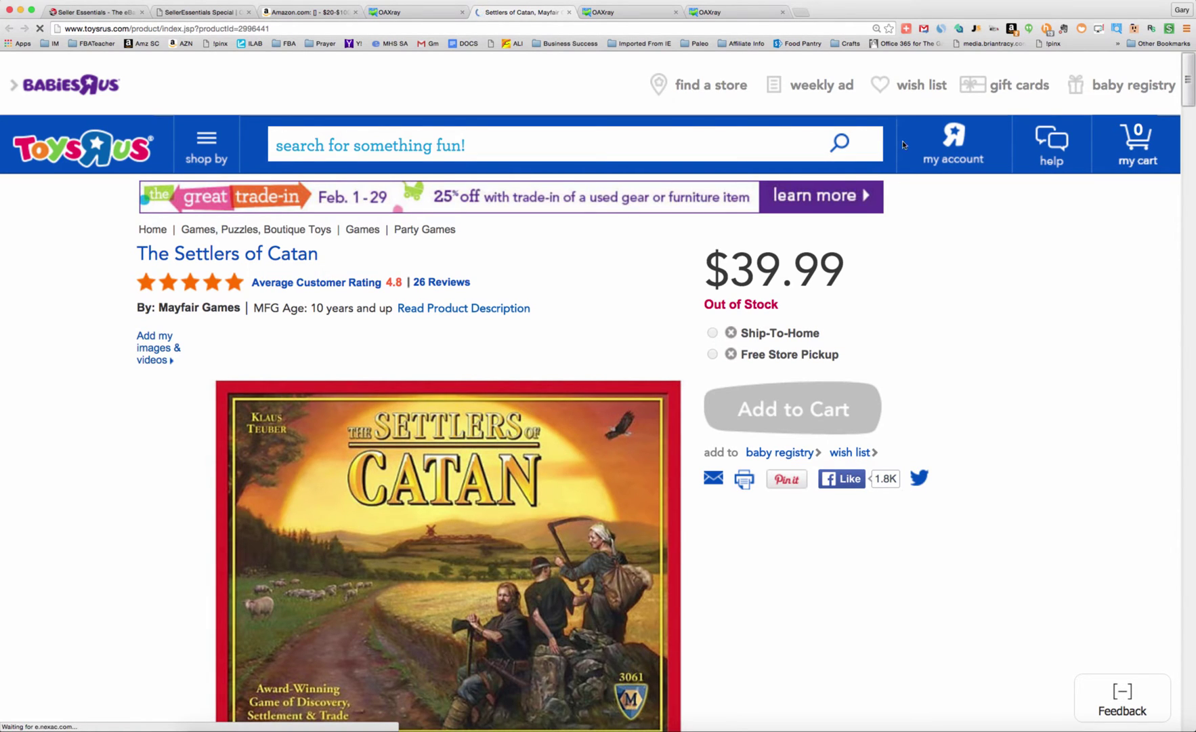
Step: Track The Settlers of Catan at $39.99 in MyAlerts, filed under the Toys R Us list
{"action": "left_click", "coordinate": [958, 30]}
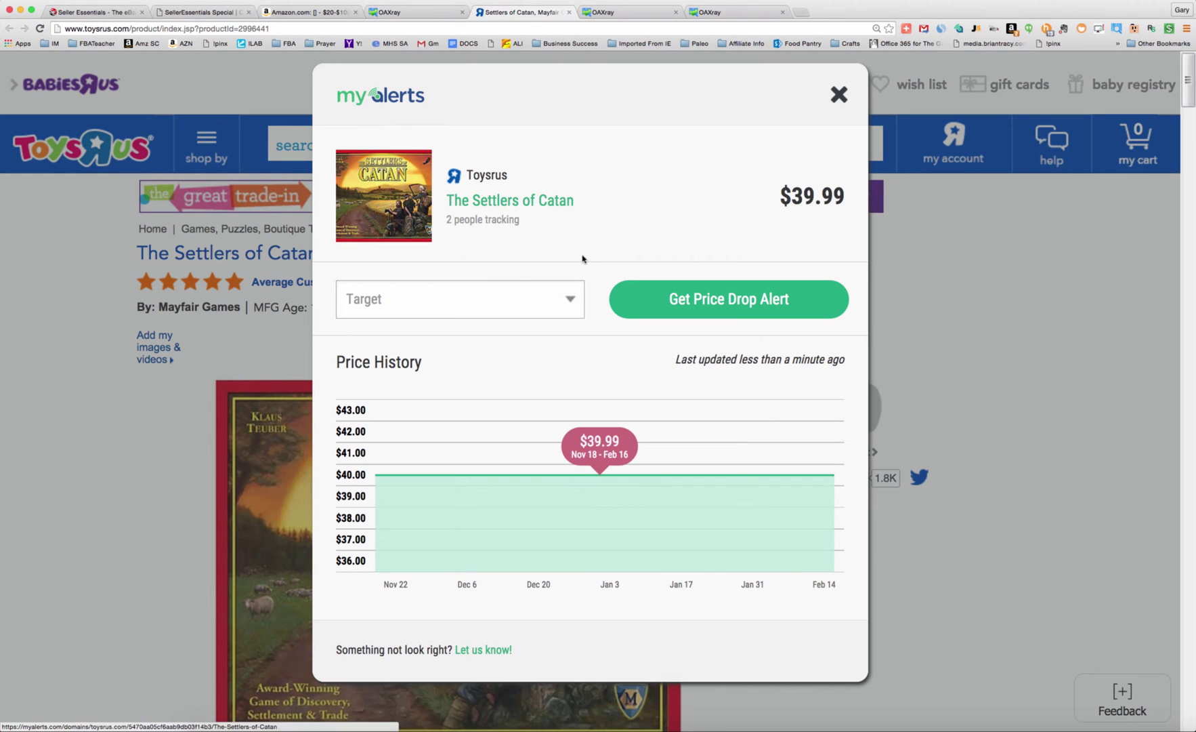
{"action": "left_click", "coordinate": [575, 304]}
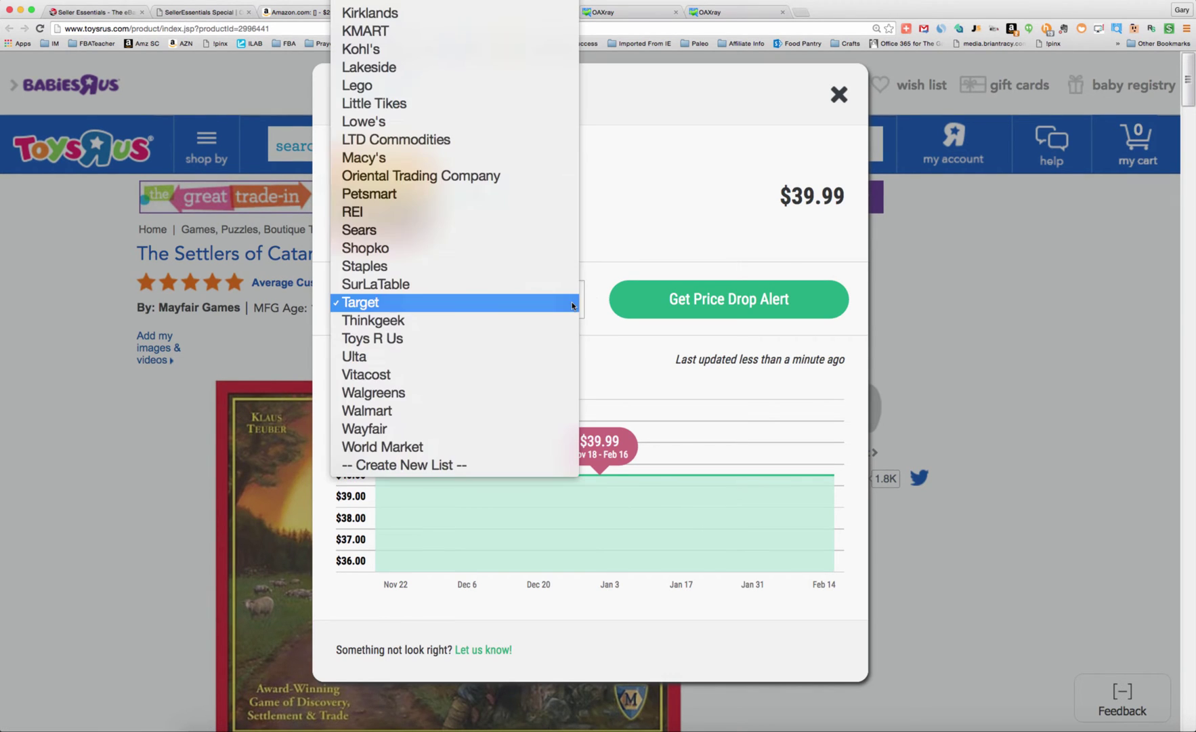
{"action": "left_click", "coordinate": [532, 340]}
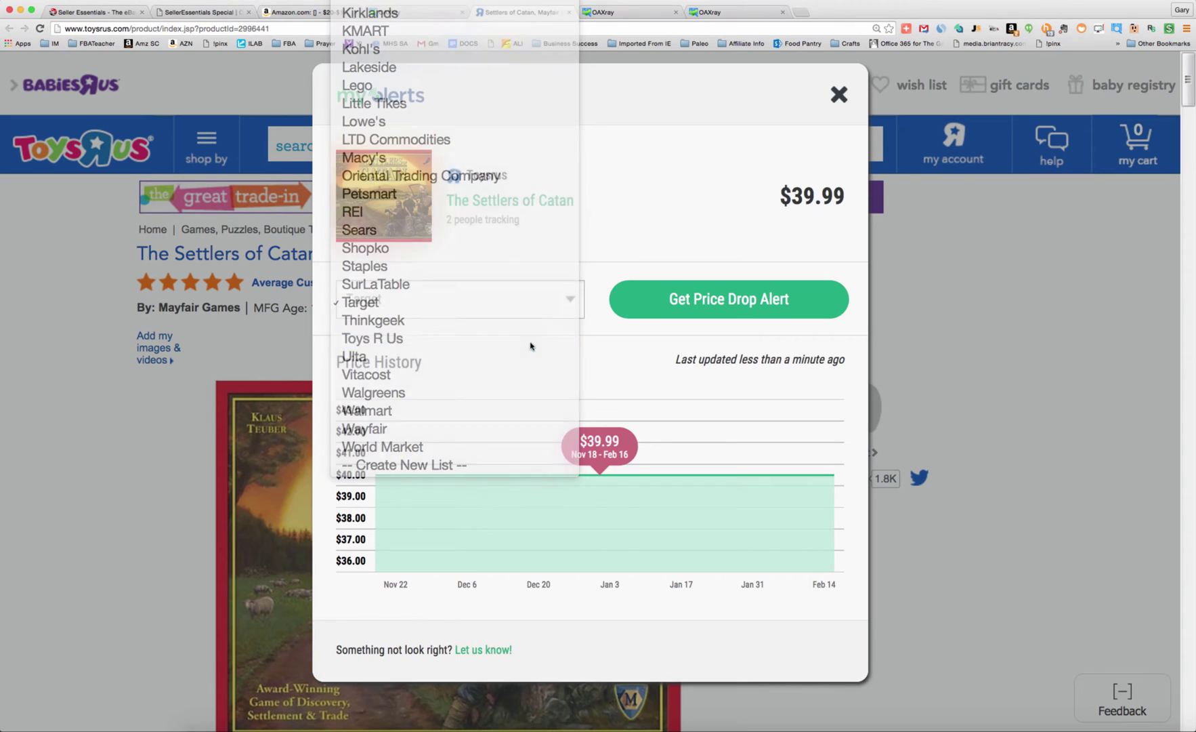
{"action": "left_click", "coordinate": [727, 302]}
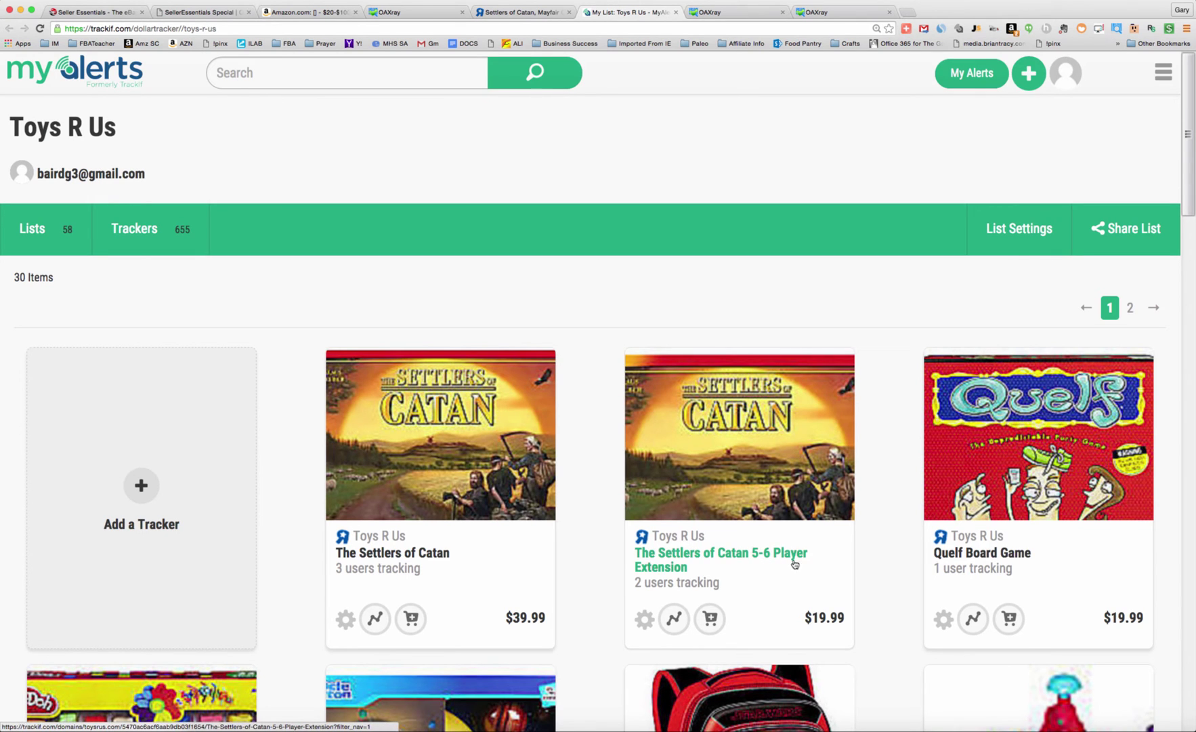
Step: Set the Catan tracker's 'Send availability alerts' to Yes and save it
{"action": "left_click", "coordinate": [347, 619]}
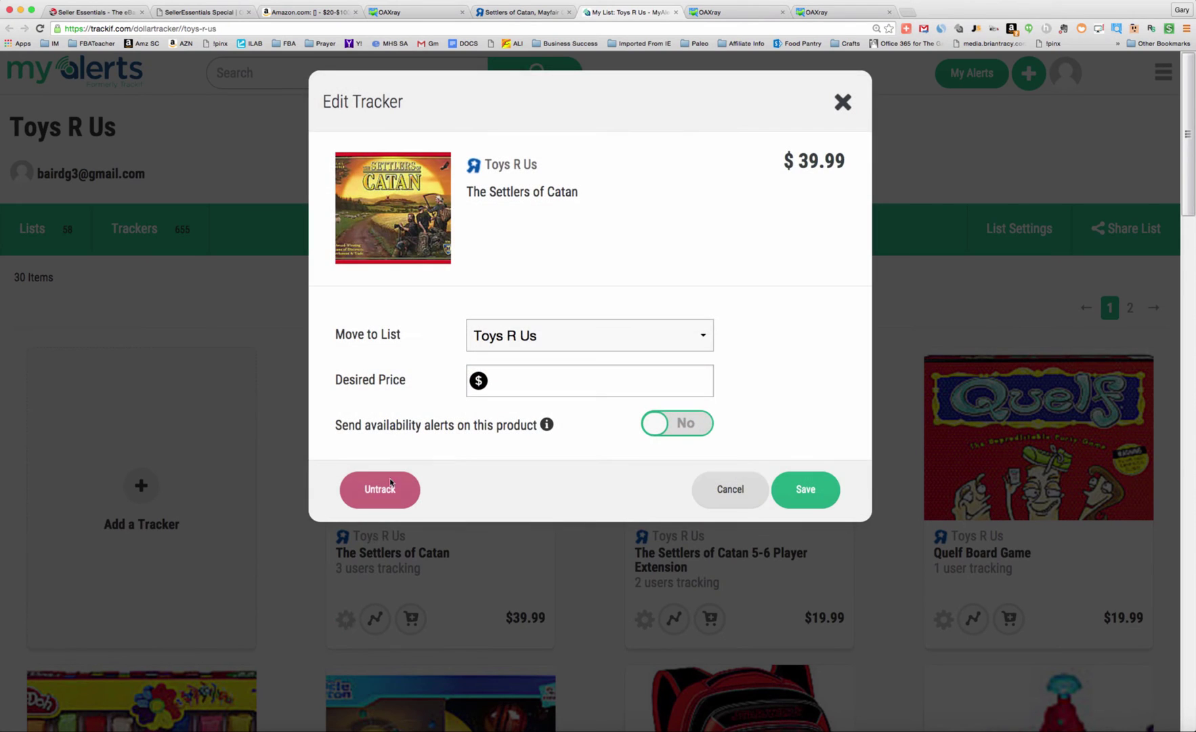
{"action": "left_click", "coordinate": [653, 426]}
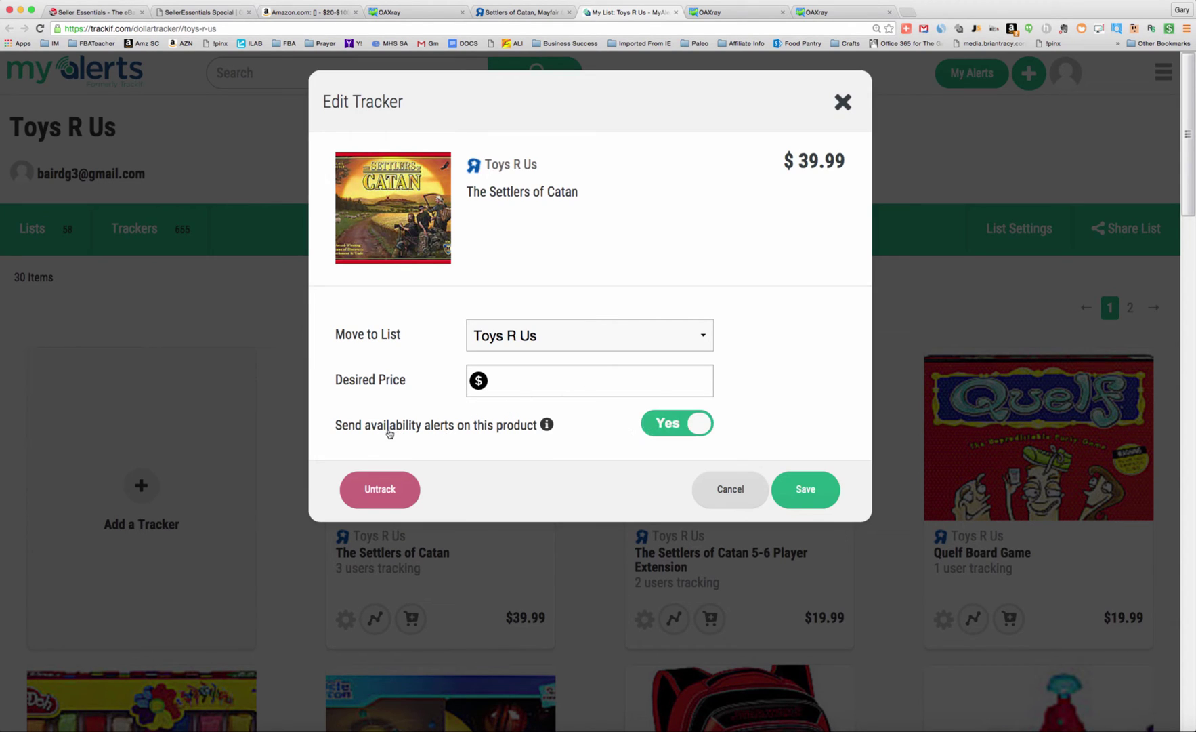
{"action": "left_click_drag", "start_coordinate": [336, 427], "coordinate": [530, 431]}
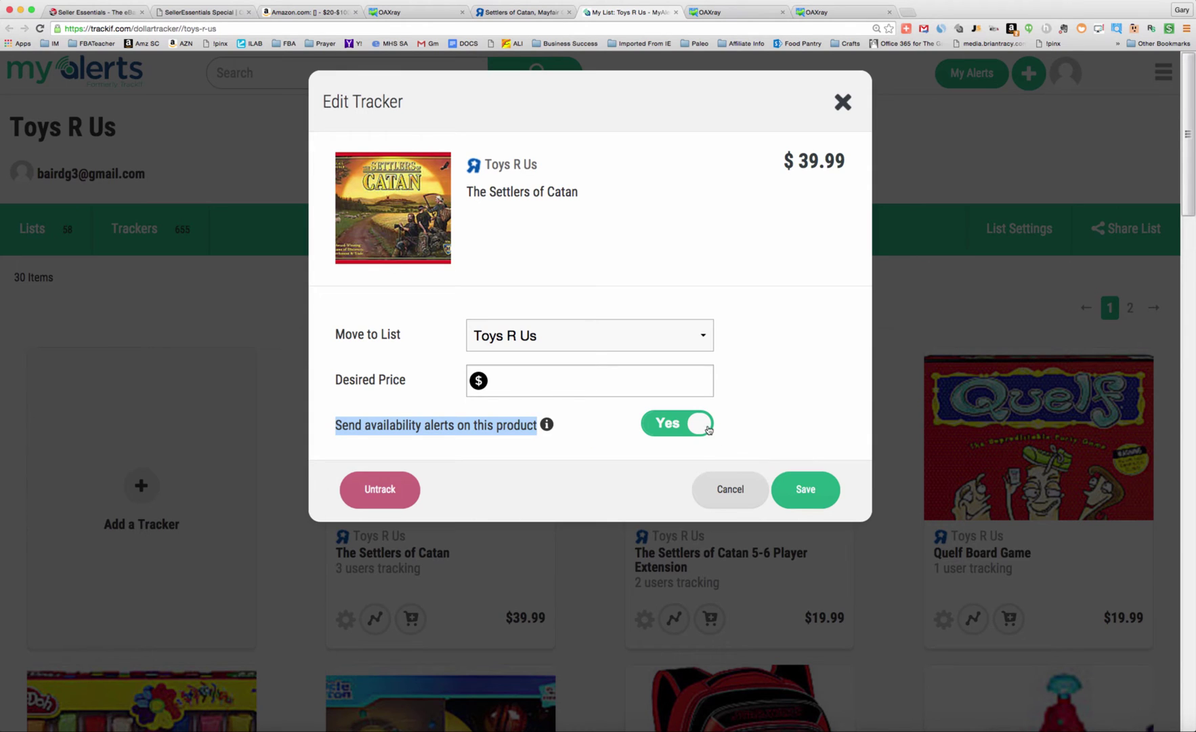
{"action": "left_click", "coordinate": [806, 490]}
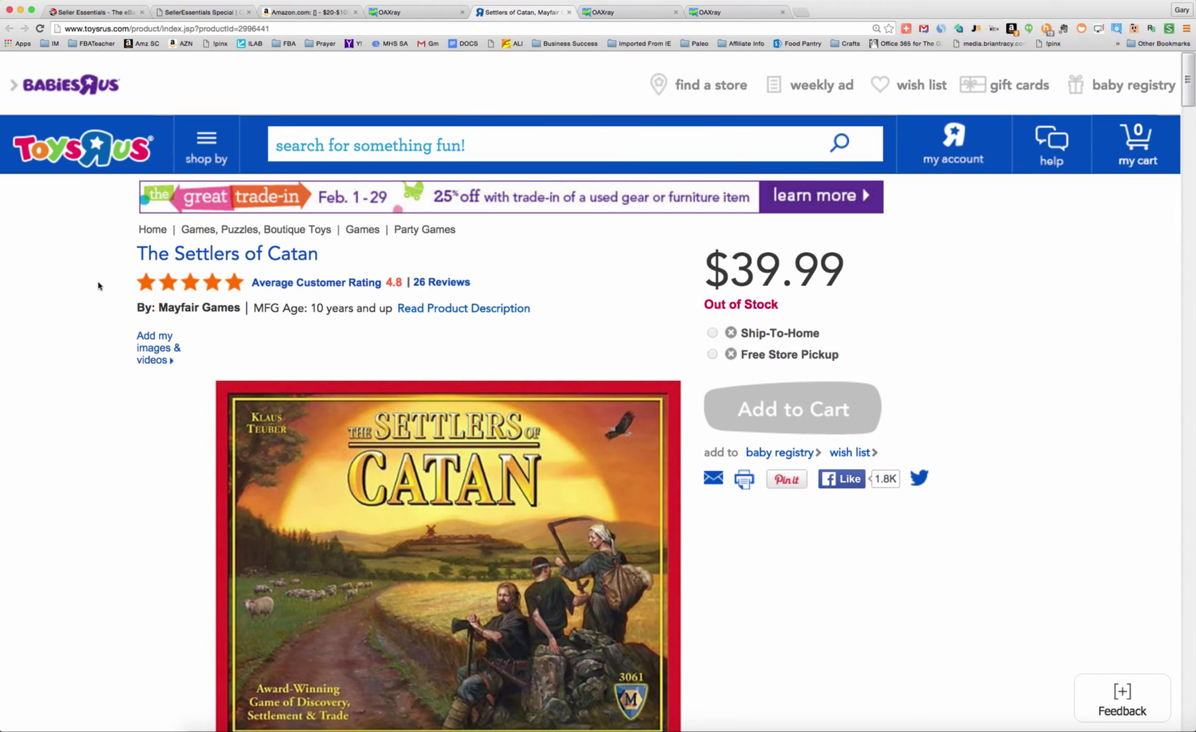
{"action": "scroll", "coordinate": [98, 285], "scroll_direction": "down", "scroll_amount": 1}
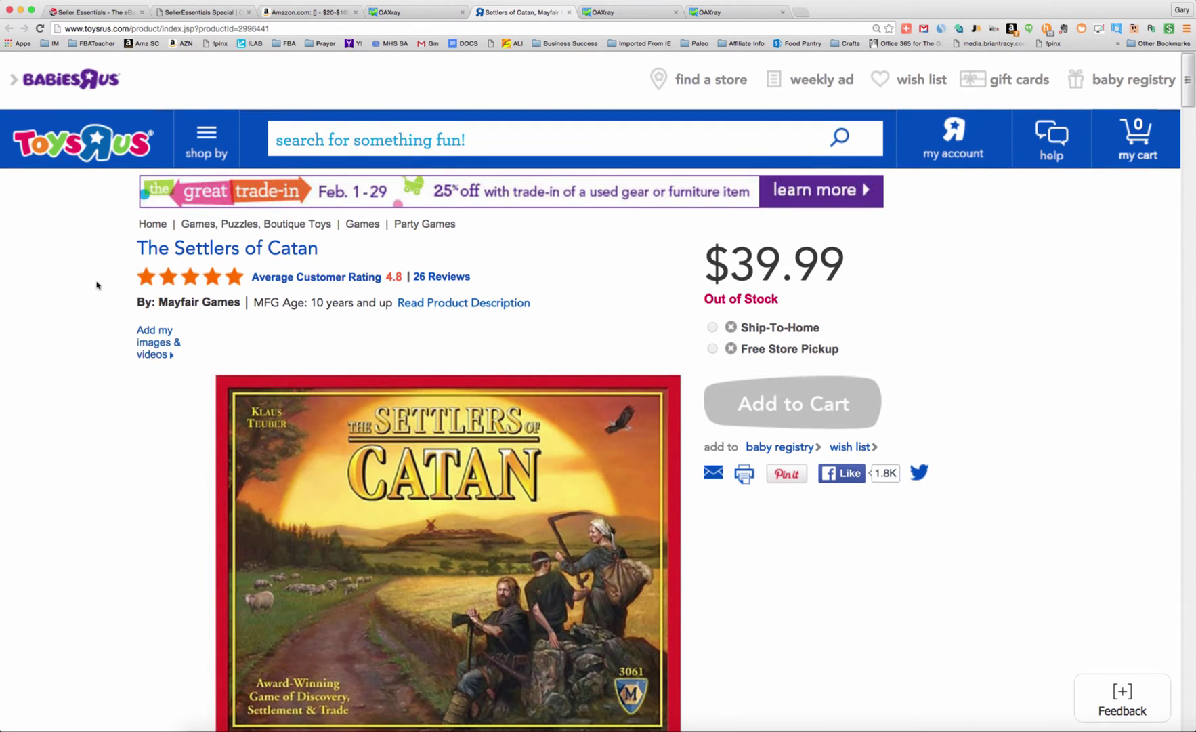
{"action": "scroll", "coordinate": [97, 285], "scroll_direction": "up", "scroll_amount": 1}
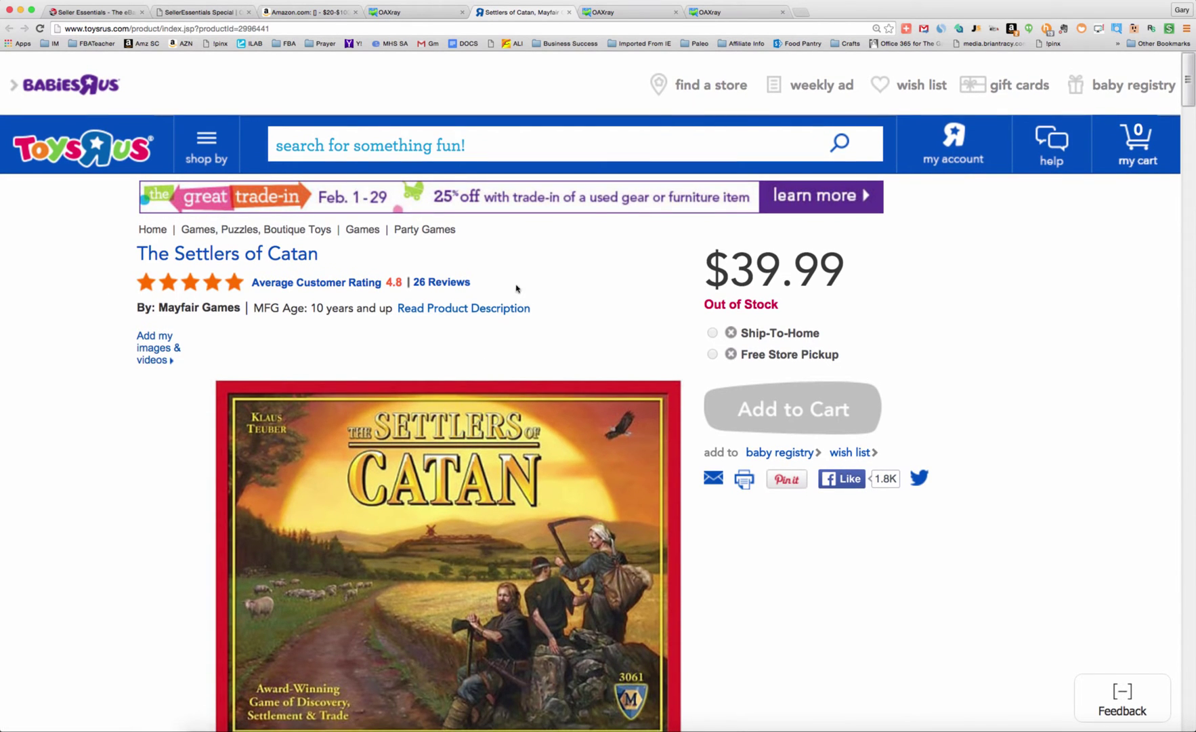
Step: Close the Settlers of Catan pages and sort the OAXRAY results by sales rank, lowest first
{"action": "left_click", "coordinate": [570, 13]}
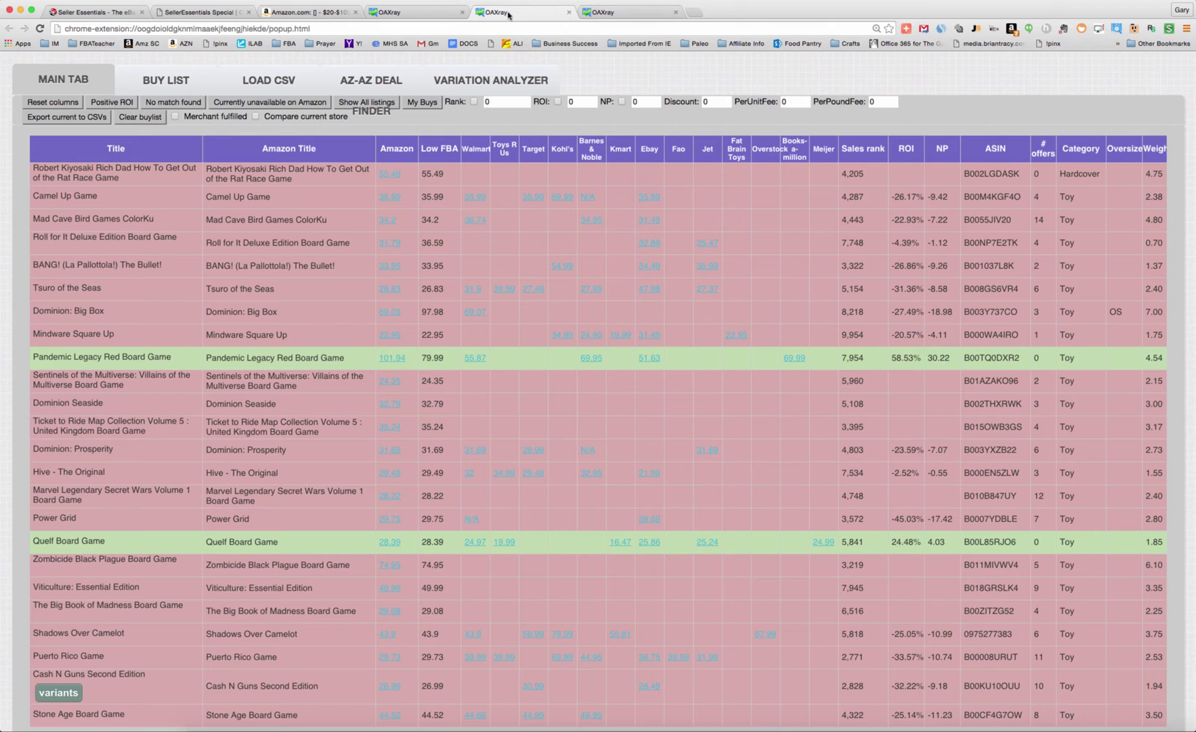
{"action": "left_click", "coordinate": [451, 14]}
{"action": "left_click", "coordinate": [462, 13]}
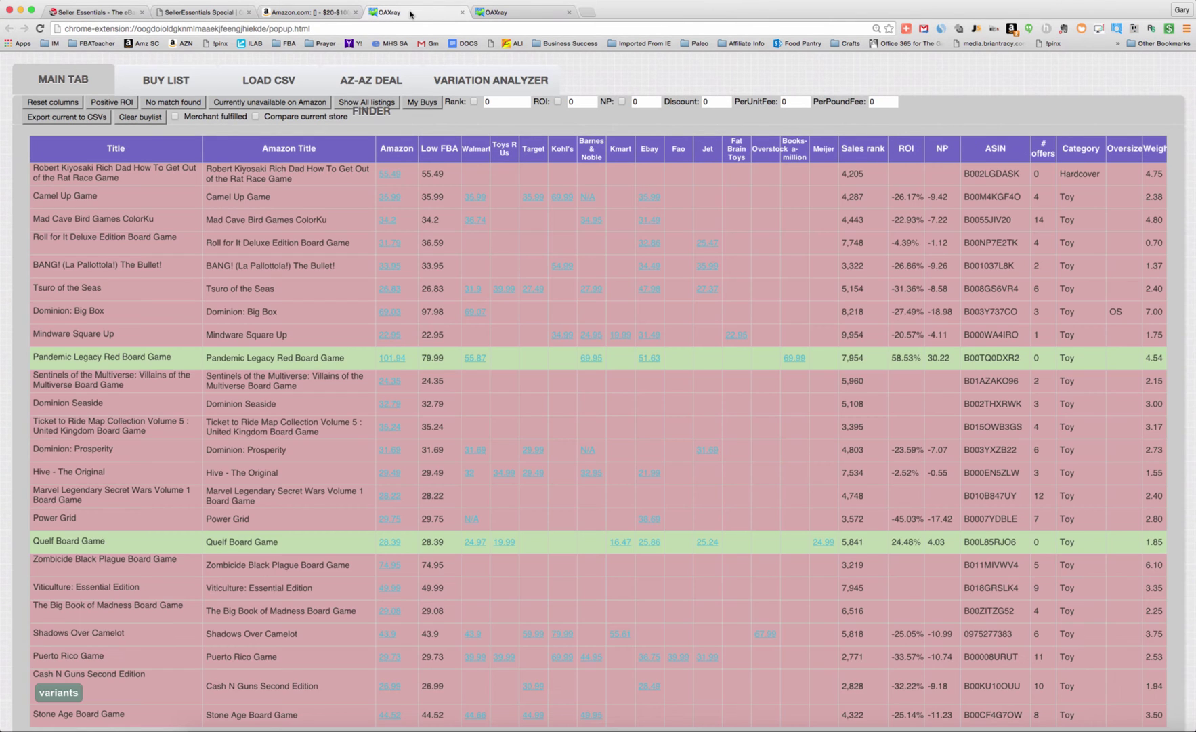
{"action": "left_click", "coordinate": [875, 149]}
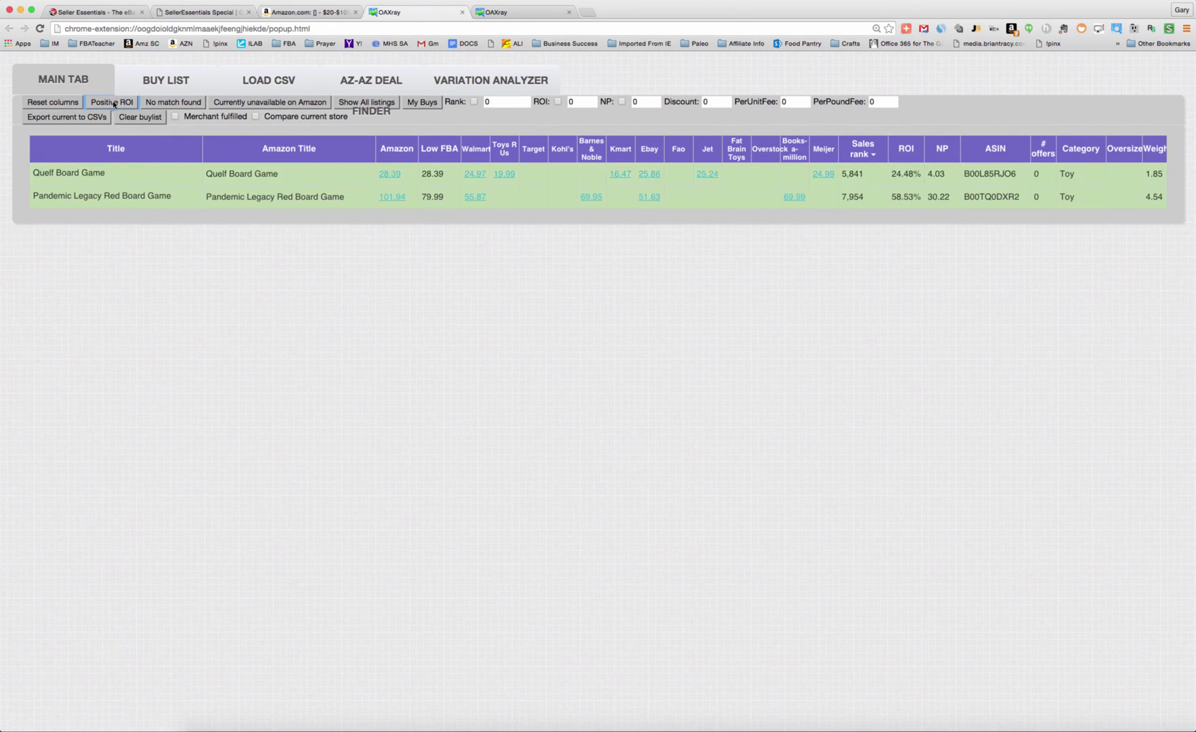
Step: Filter to positive-ROI games and review the Quelf and Pandemic Legacy ROI values
{"action": "left_click", "coordinate": [110, 102]}
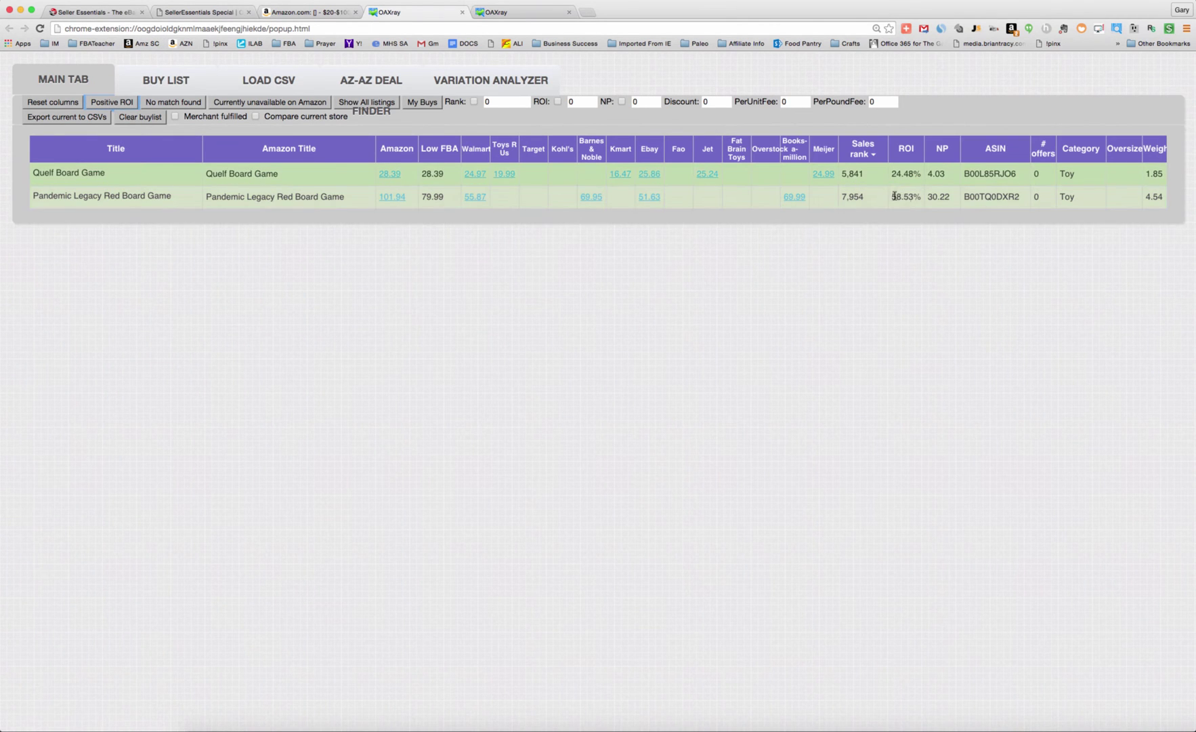
{"action": "left_click_drag", "start_coordinate": [893, 198], "coordinate": [916, 197]}
{"action": "left_click", "coordinate": [893, 175]}
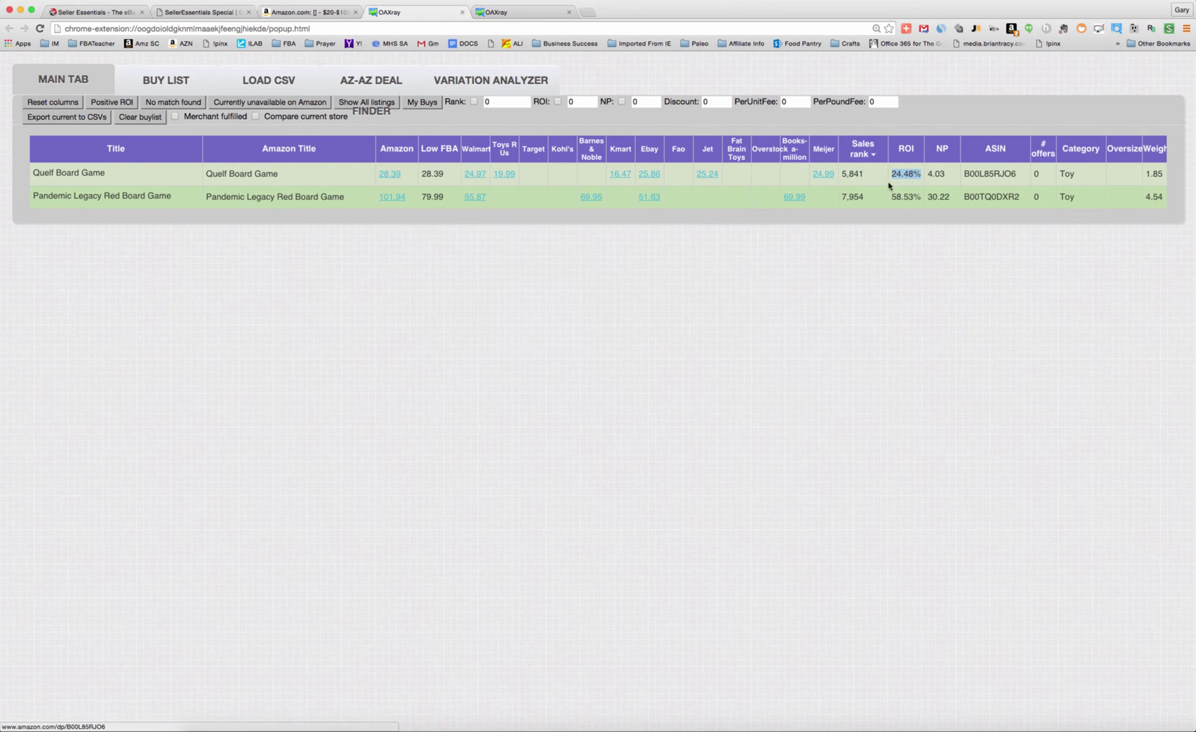
{"action": "left_click", "coordinate": [867, 176]}
{"action": "mouse_move", "coordinate": [385, 176]}
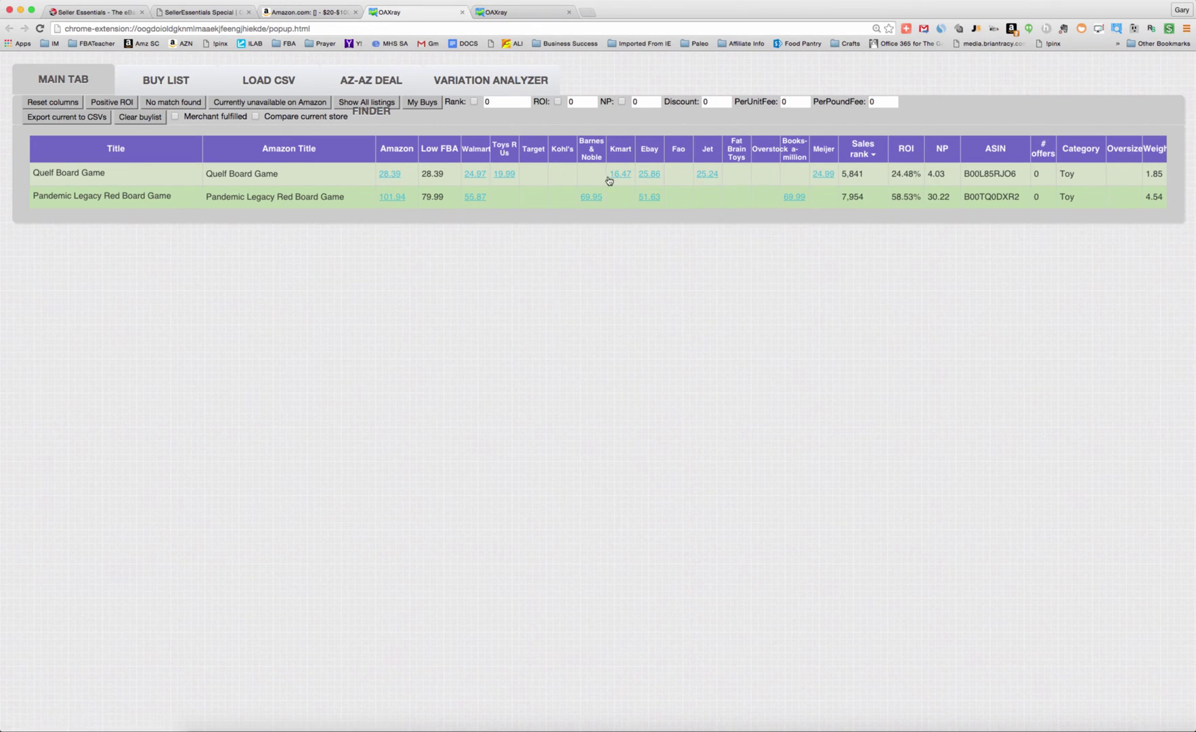
{"action": "mouse_move", "coordinate": [618, 177]}
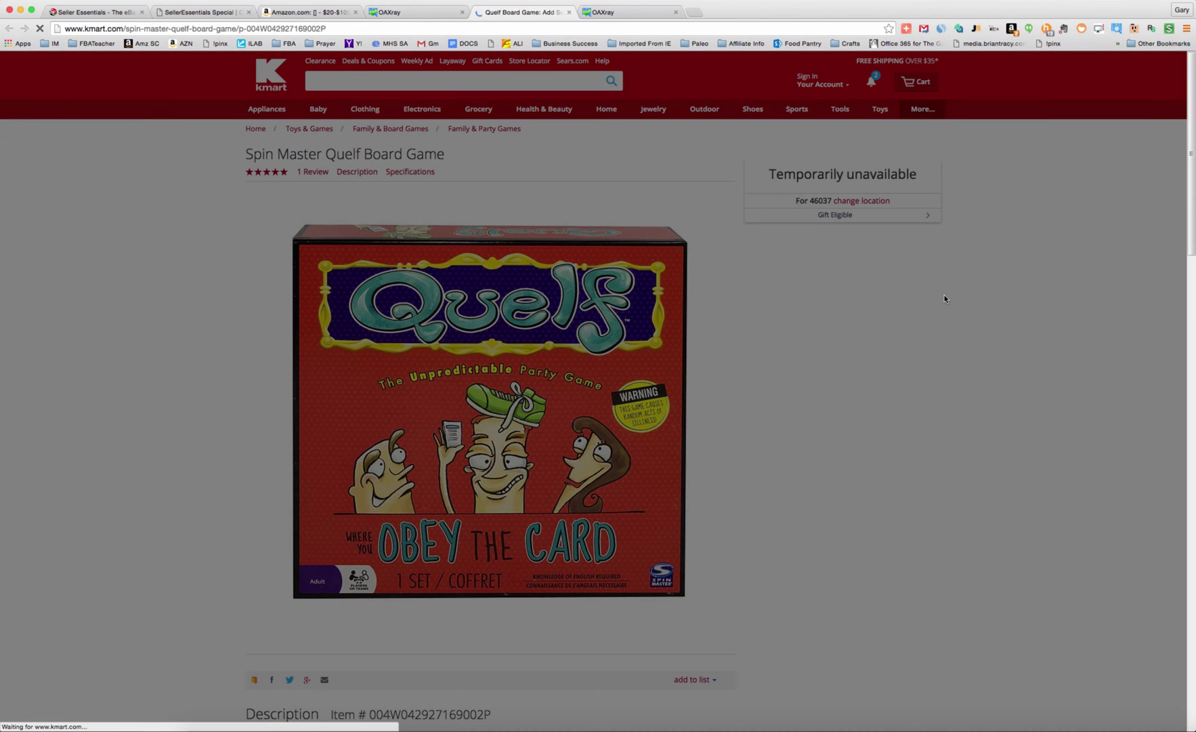
Step: Dismiss the Kmart popups, log in to MyAlerts, and track Quelf at $19.99 on the KMART list
{"action": "left_click", "coordinate": [874, 187]}
{"action": "left_click", "coordinate": [848, 106]}
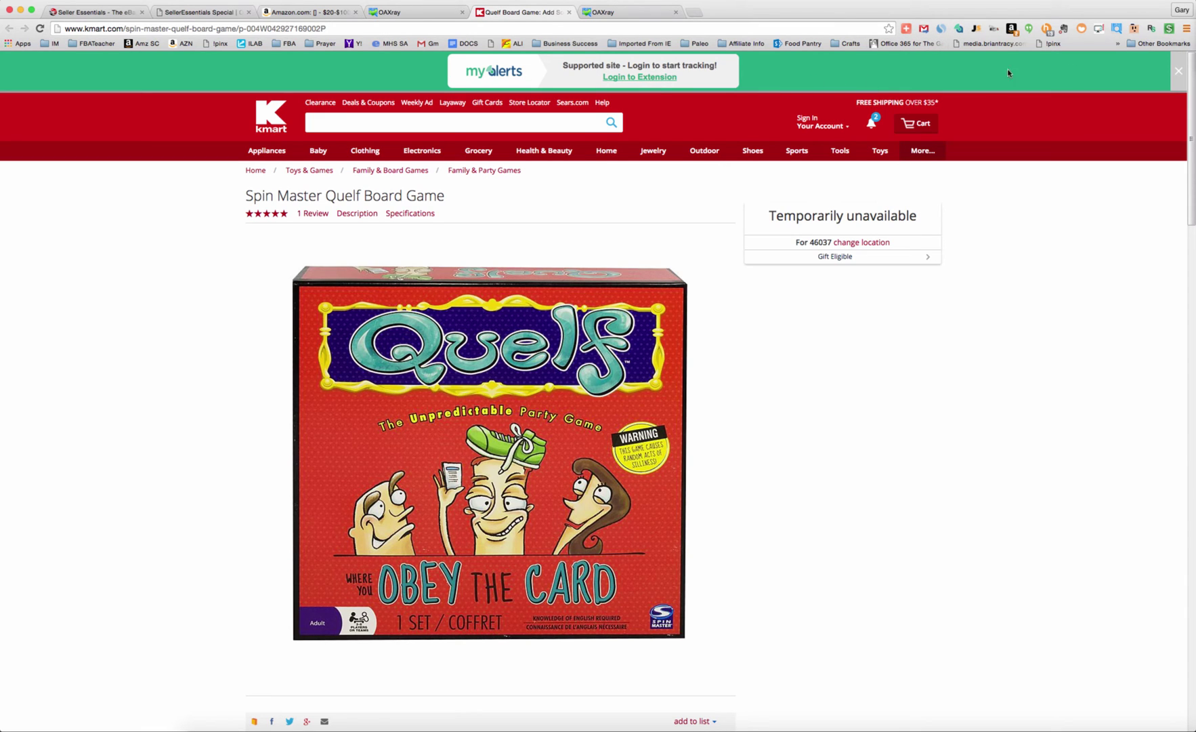
{"action": "left_click", "coordinate": [637, 77]}
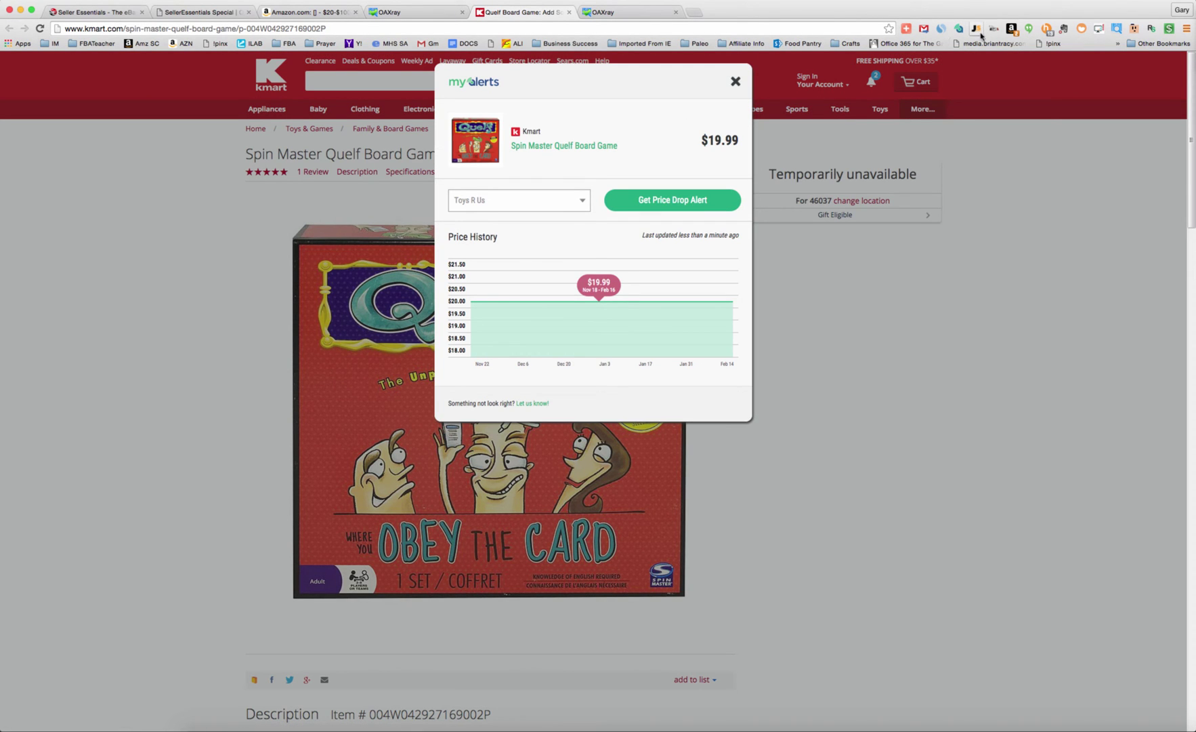
{"action": "left_click", "coordinate": [584, 201]}
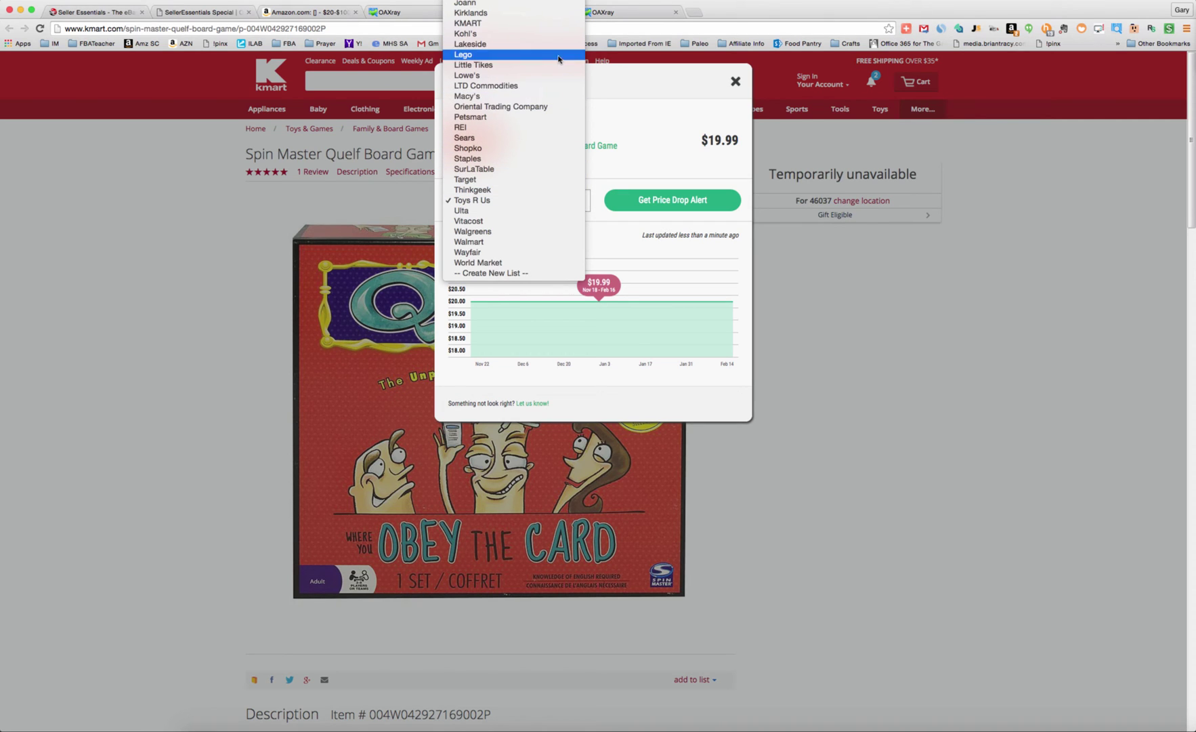
{"action": "left_click", "coordinate": [556, 24]}
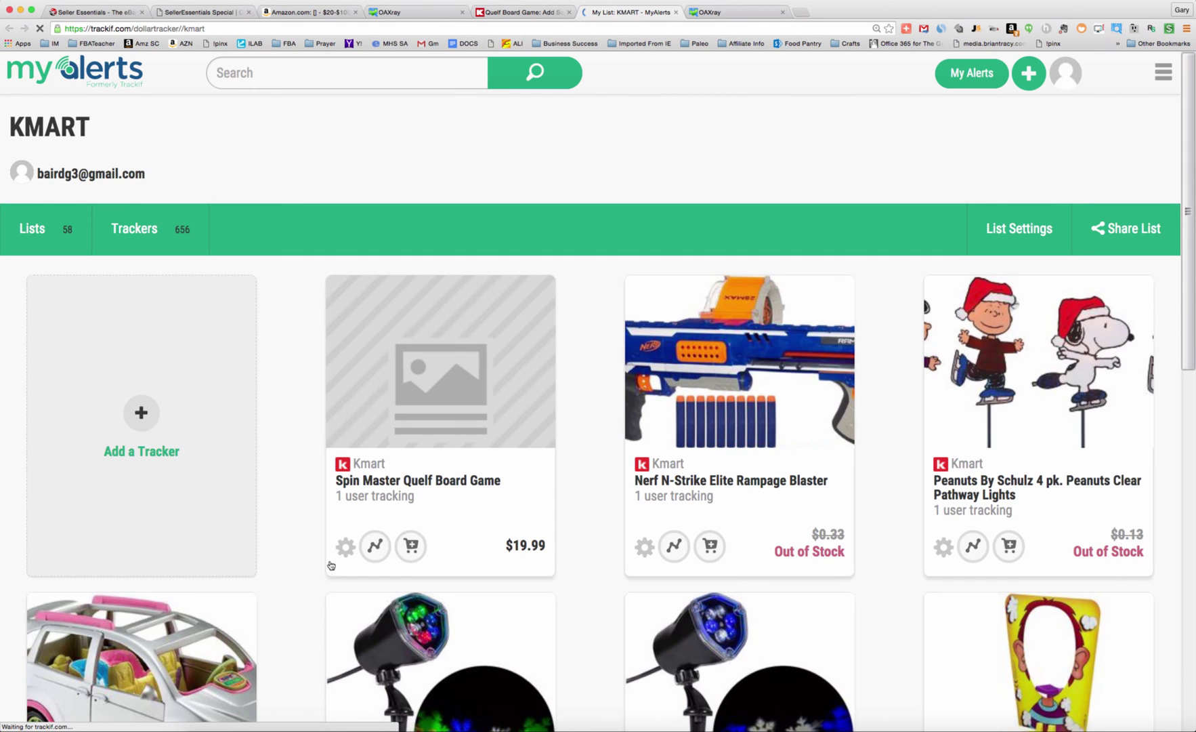
Step: Enable availability alerts for the Quelf tracker, save, and return to the two-row results table
{"action": "left_click", "coordinate": [345, 547]}
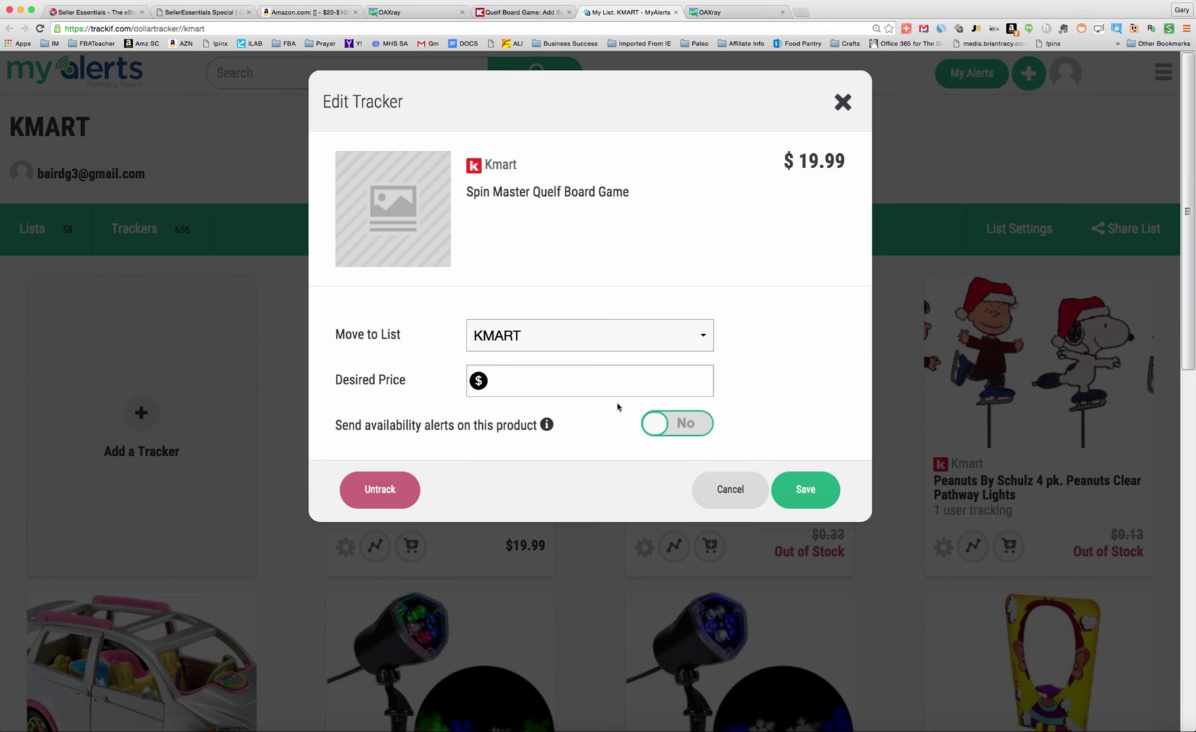
{"action": "left_click", "coordinate": [654, 424]}
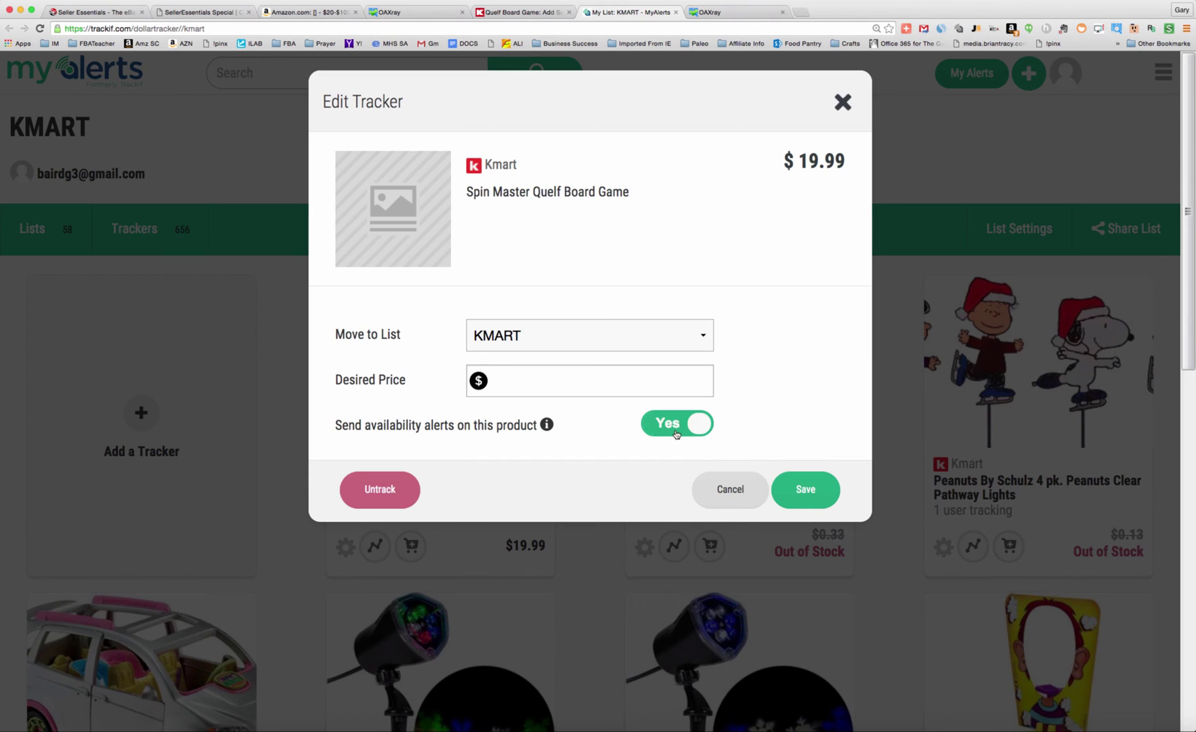
{"action": "left_click", "coordinate": [806, 490]}
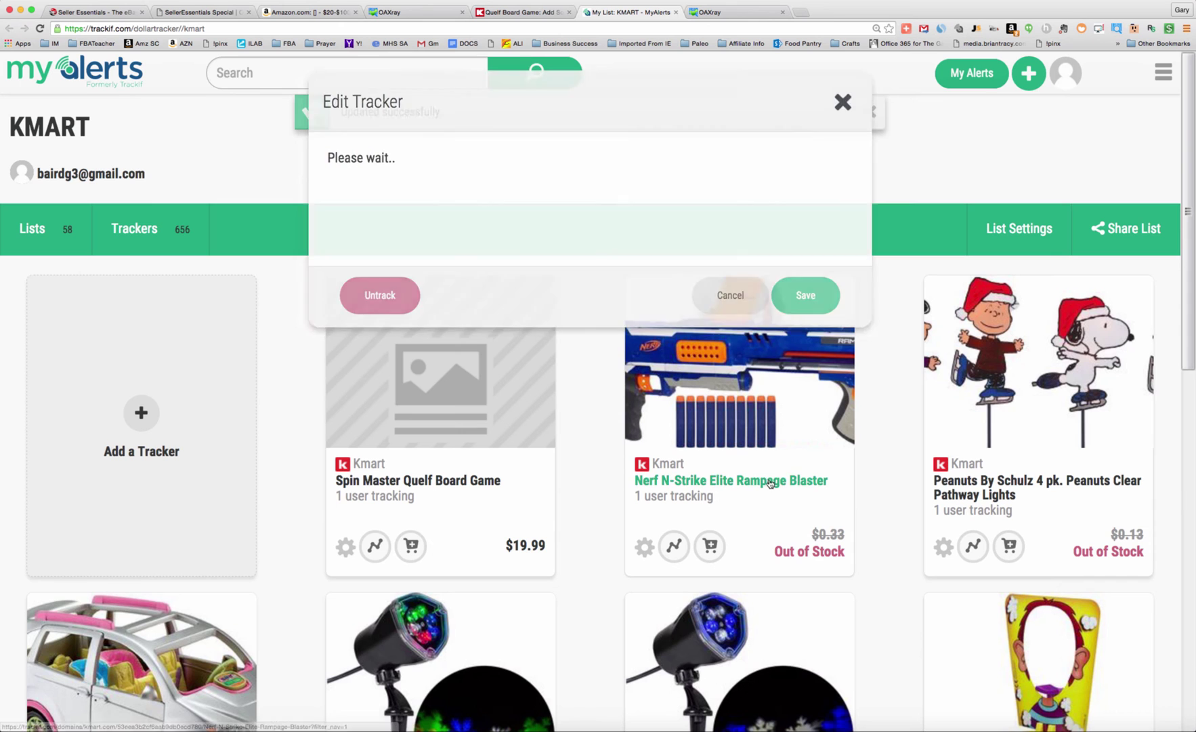
{"action": "left_click", "coordinate": [676, 13]}
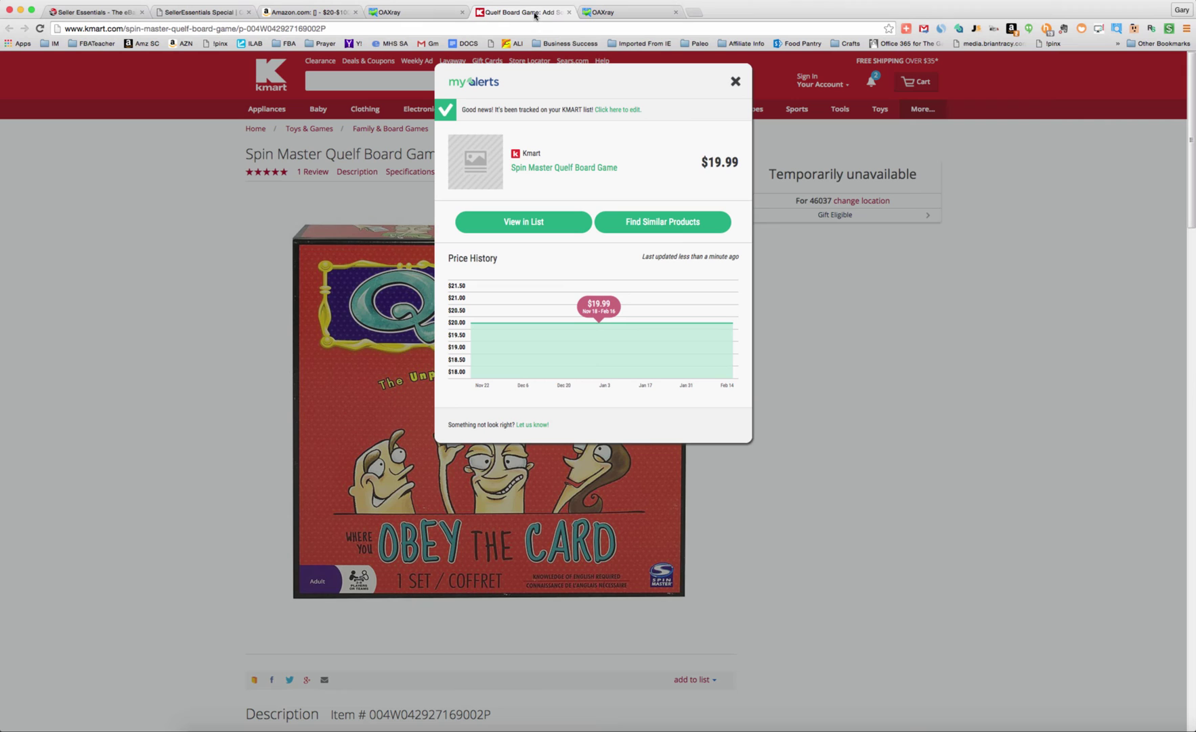
{"action": "left_click", "coordinate": [568, 13]}
{"action": "left_click", "coordinate": [426, 14]}
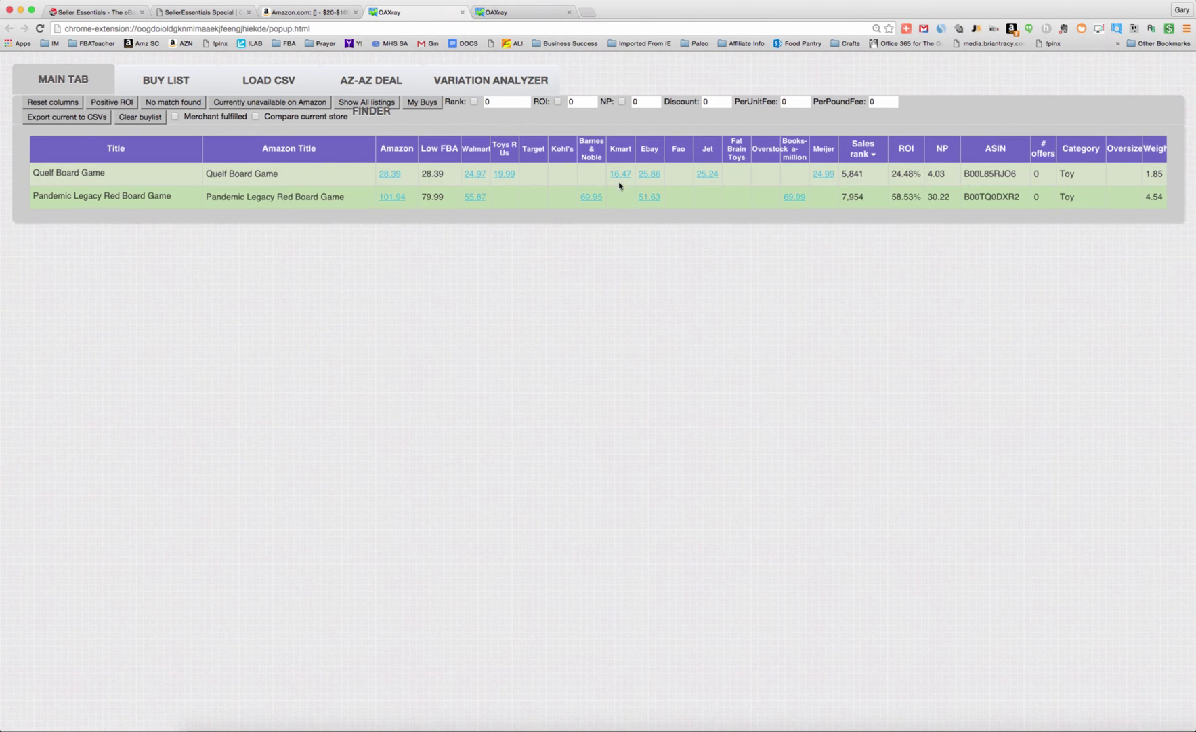
Step: Request a Toys R Us back-in-stock e-mail for Quelf, entering the user's e-mail address and submitting
{"action": "mouse_move", "coordinate": [503, 179]}
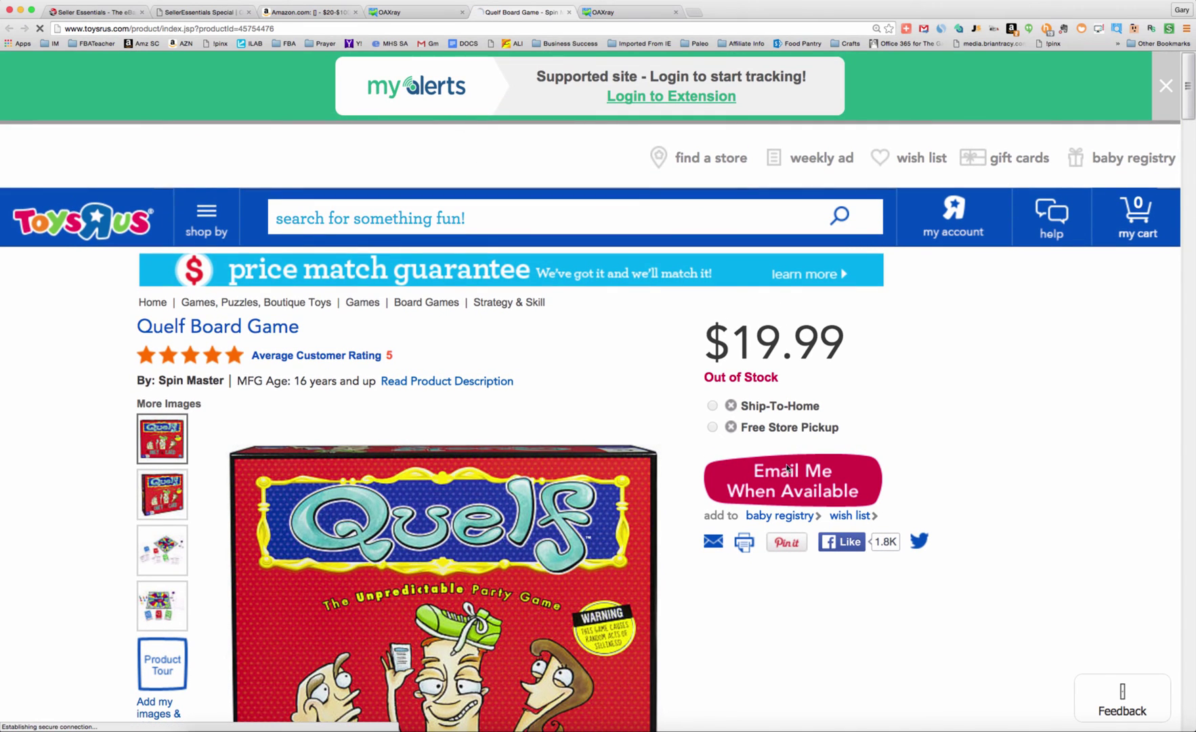
{"action": "left_click", "coordinate": [789, 469]}
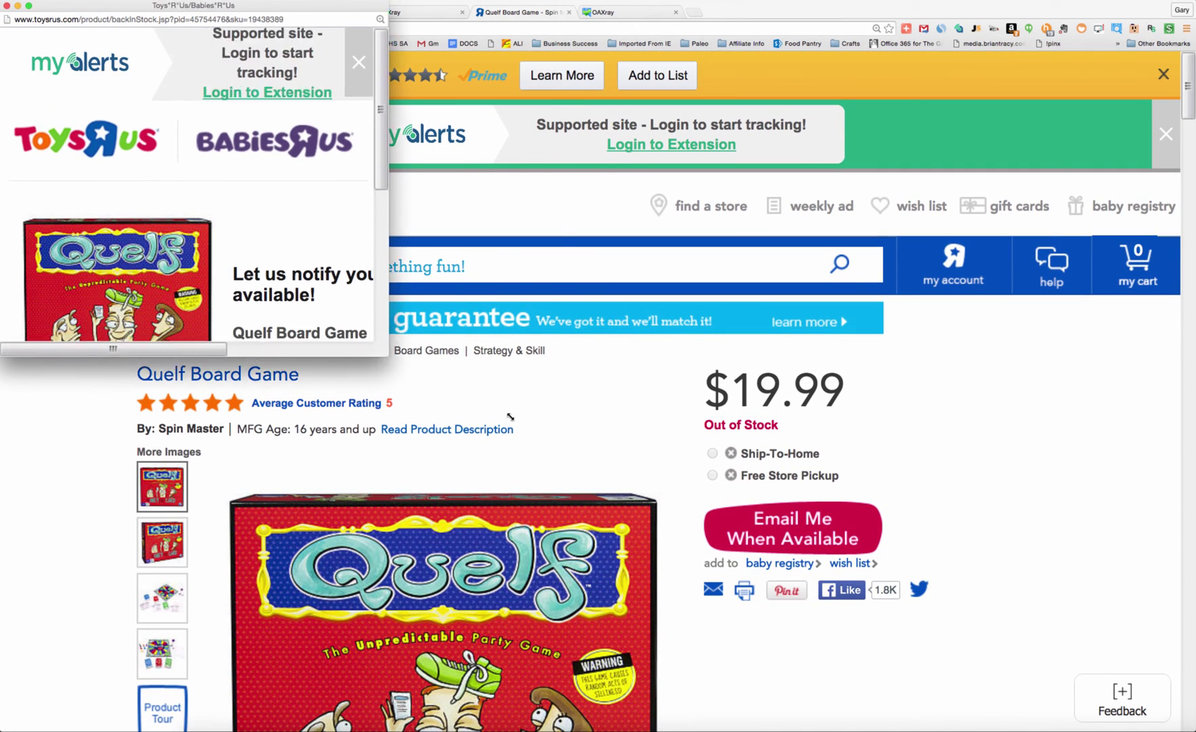
{"action": "scroll", "coordinate": [326, 380], "scroll_direction": "down", "scroll_amount": 2}
{"action": "left_click", "coordinate": [325, 300]}
{"action": "type", "text": "bairdg3"}
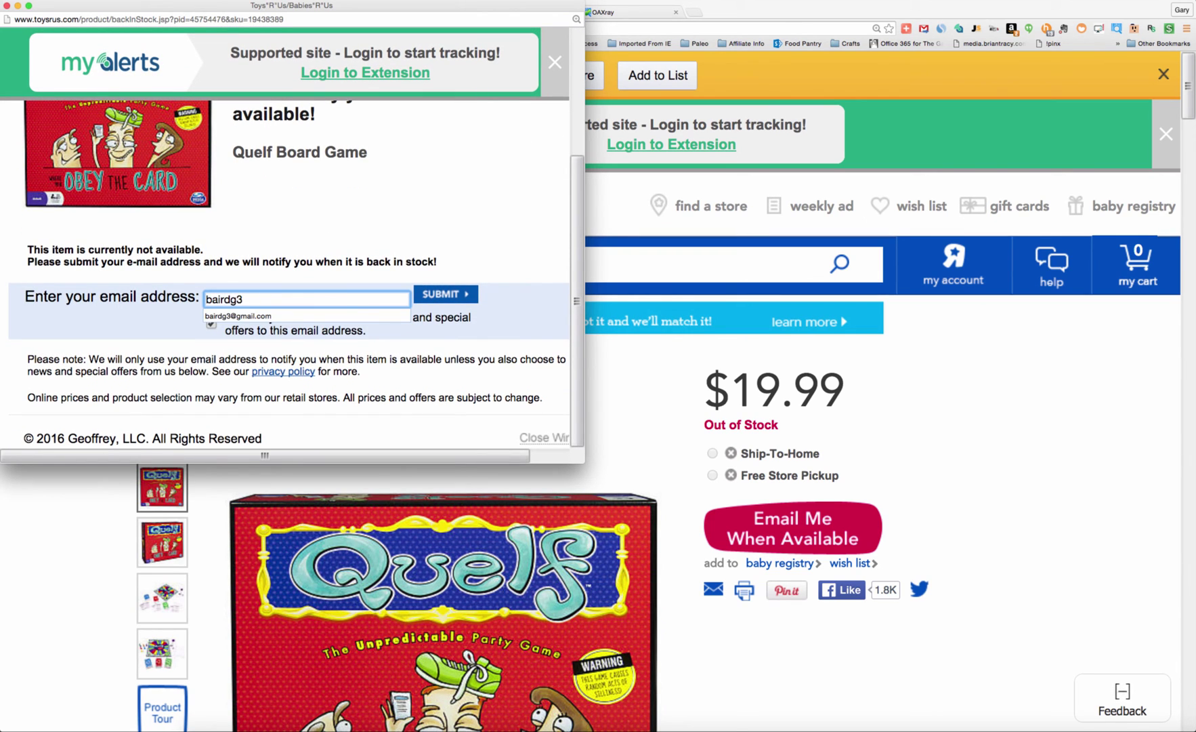
{"action": "key", "text": "Down"}
{"action": "key", "text": "Return"}
{"action": "key", "text": "Tab"}
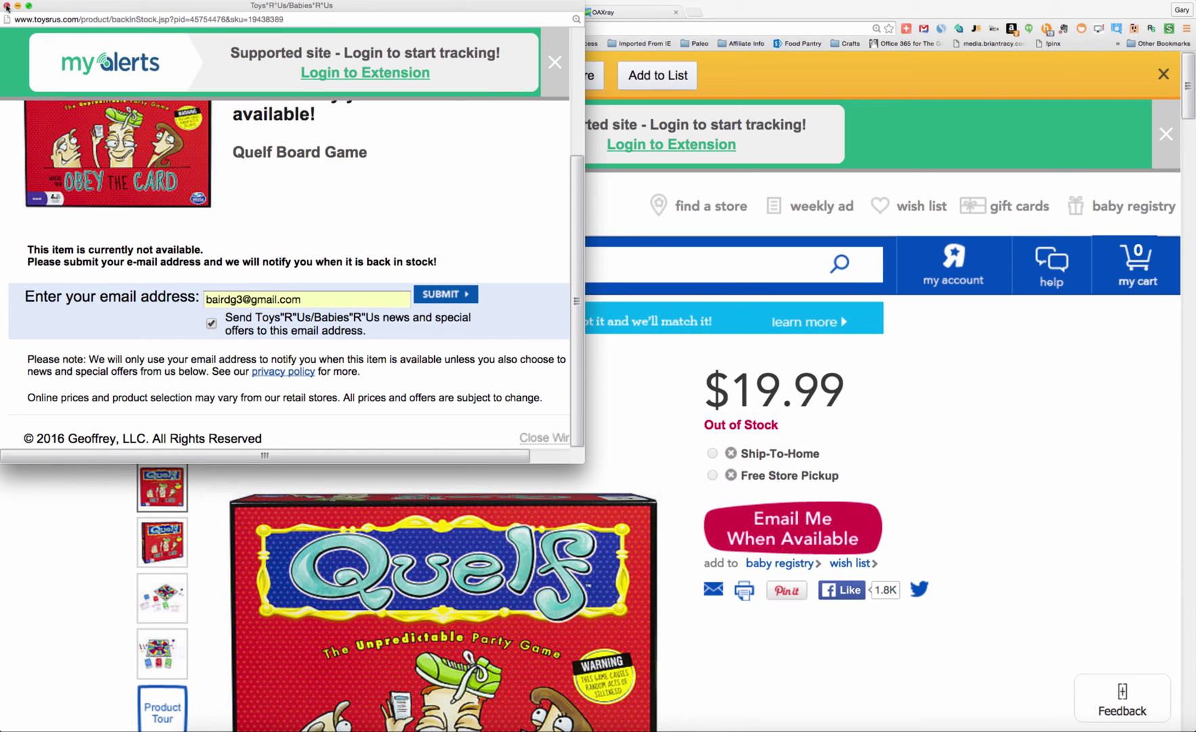
{"action": "key", "text": "Return"}
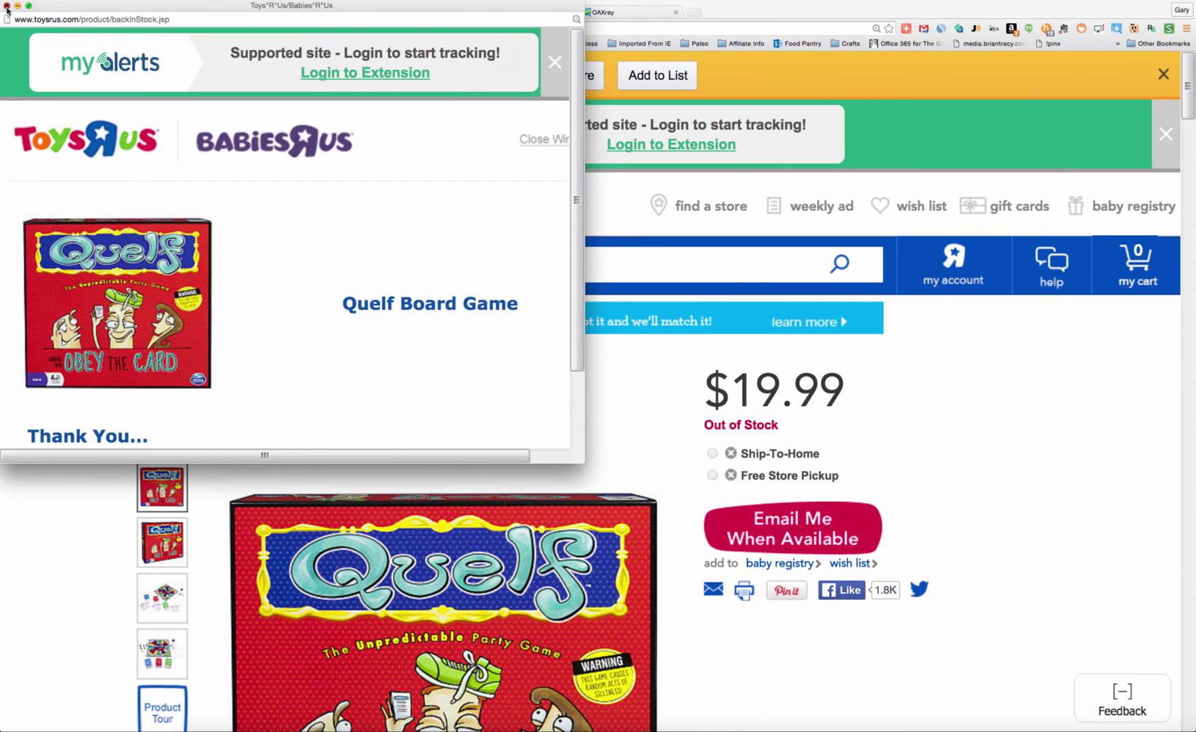
Step: Close the thank-you window, the Toys R Us page and the two-row results table
{"action": "left_click", "coordinate": [6, 6]}
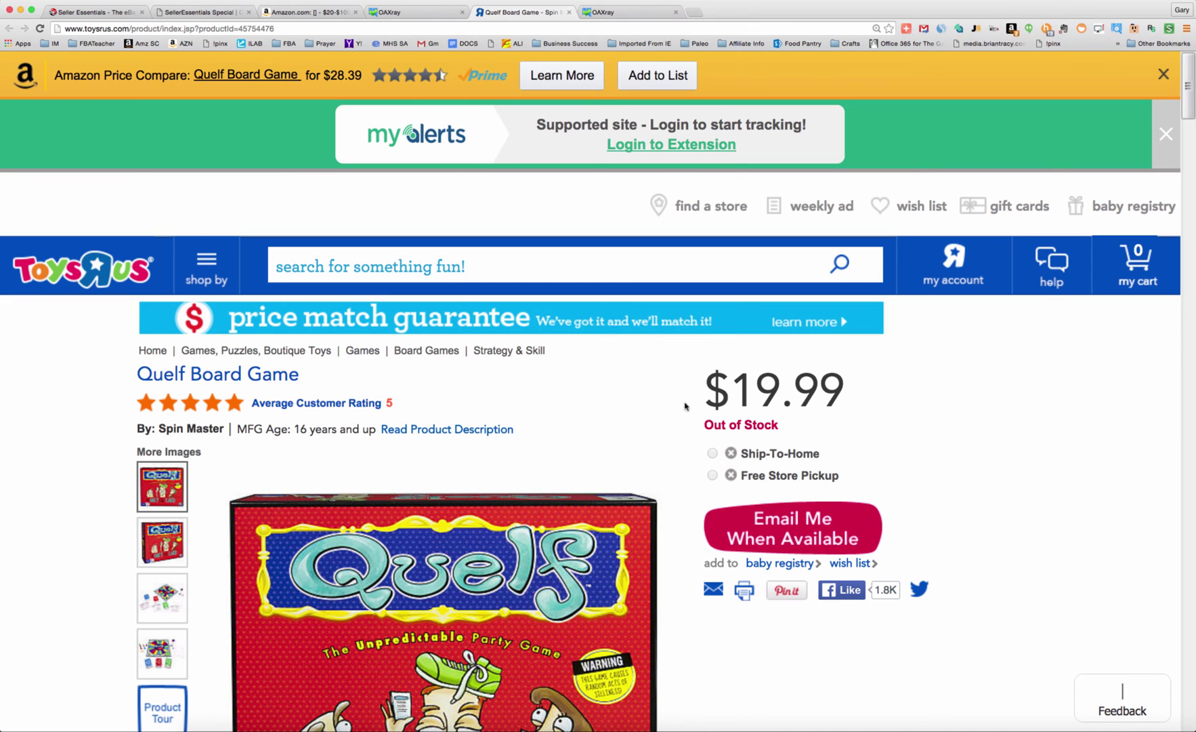
{"action": "left_click", "coordinate": [568, 12]}
{"action": "left_click", "coordinate": [462, 12]}
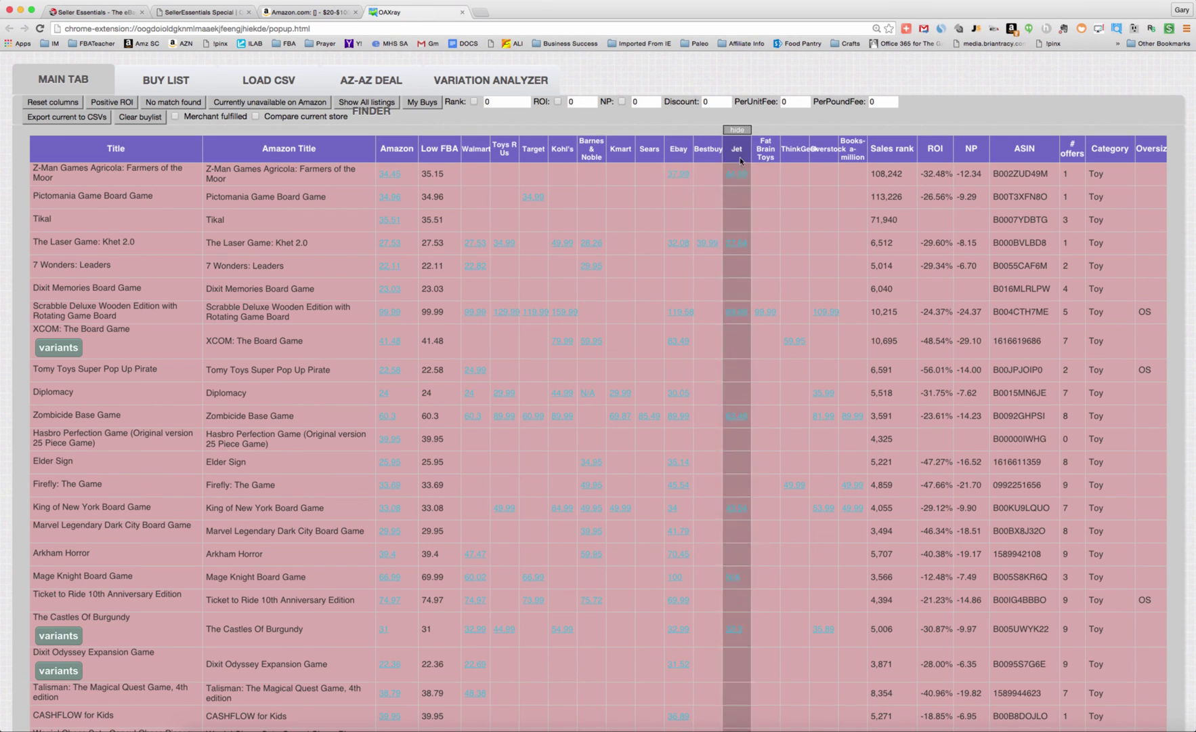
Step: Sort the full results by sales rank, find no positive-ROI games, and close the OAXRAY tab
{"action": "left_click", "coordinate": [900, 150]}
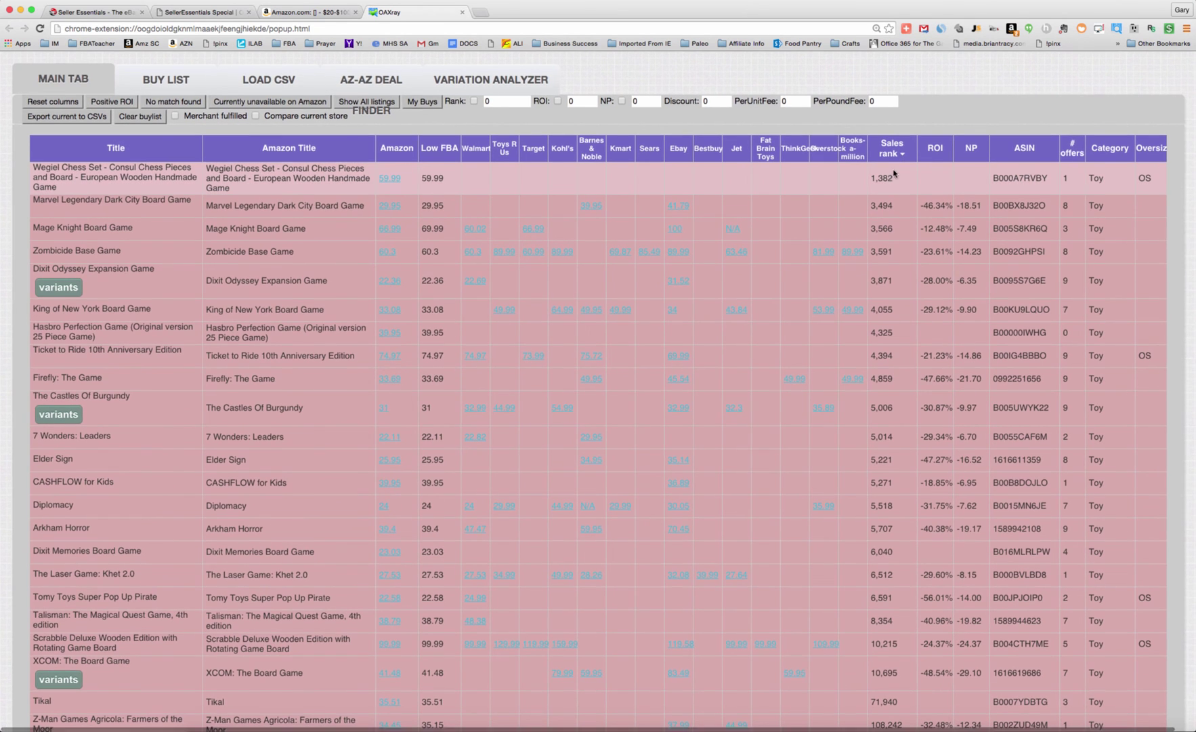
{"action": "scroll", "coordinate": [855, 177], "scroll_direction": "down", "scroll_amount": 1}
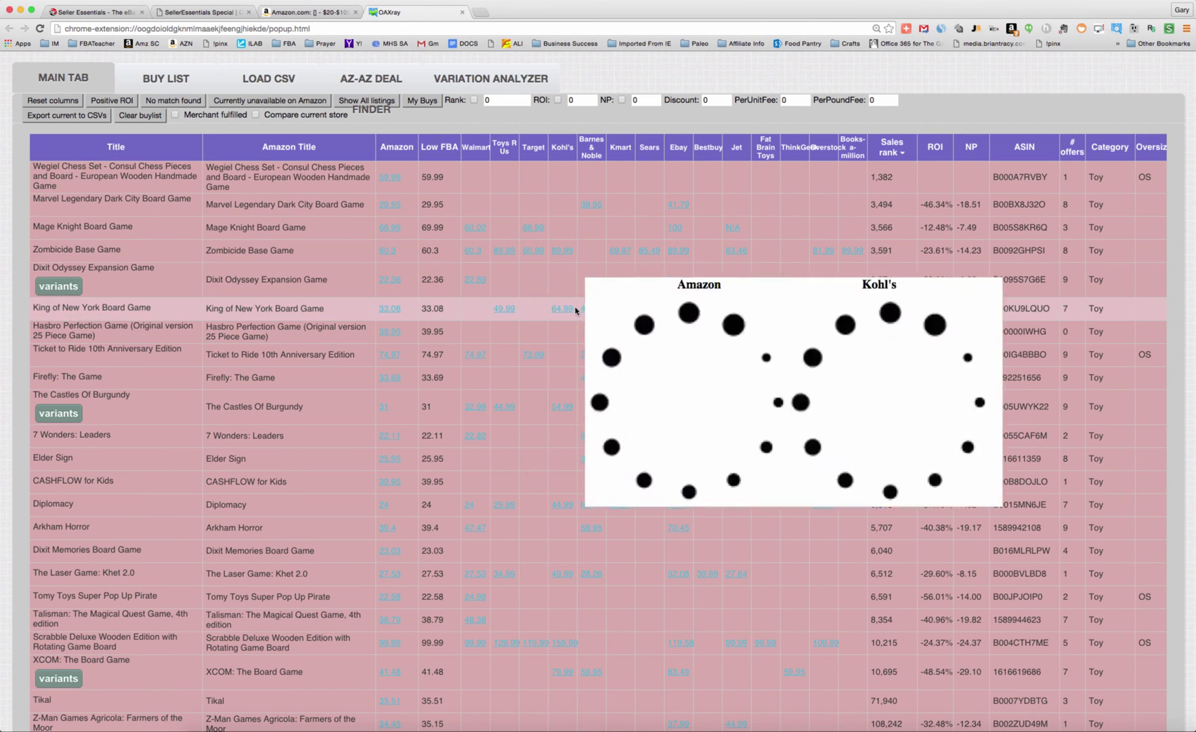
{"action": "left_click", "coordinate": [122, 101]}
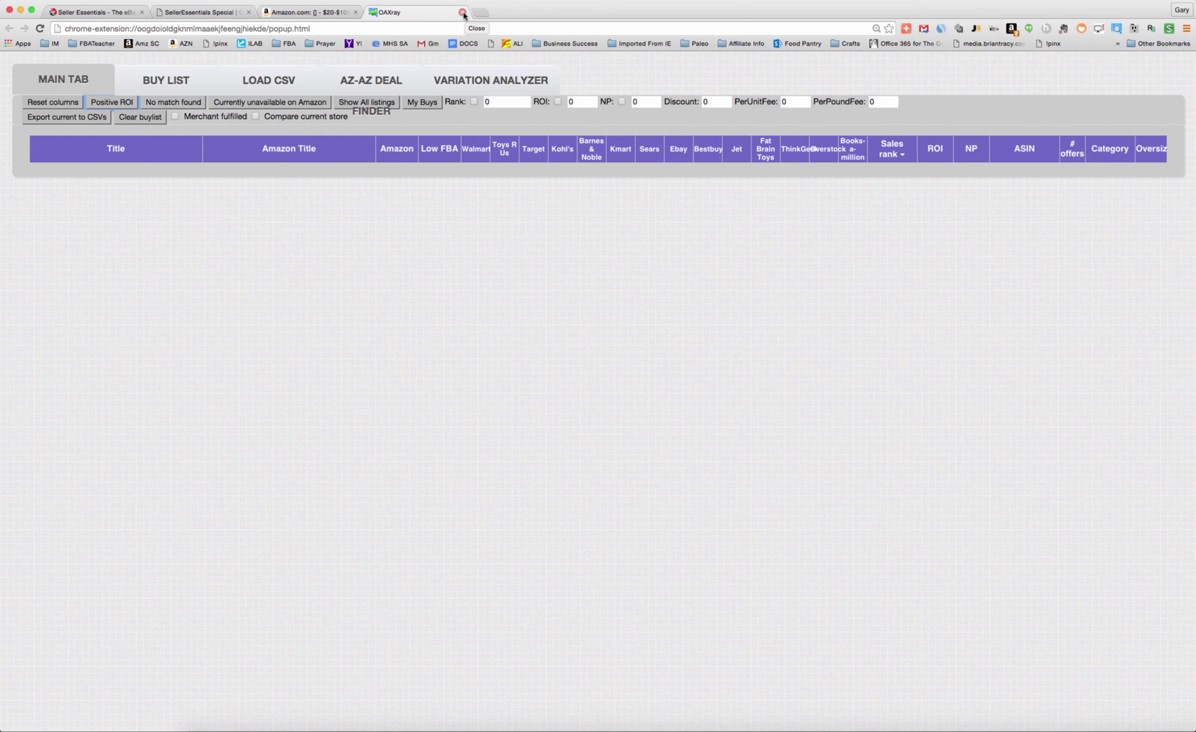
{"action": "left_click", "coordinate": [463, 13]}
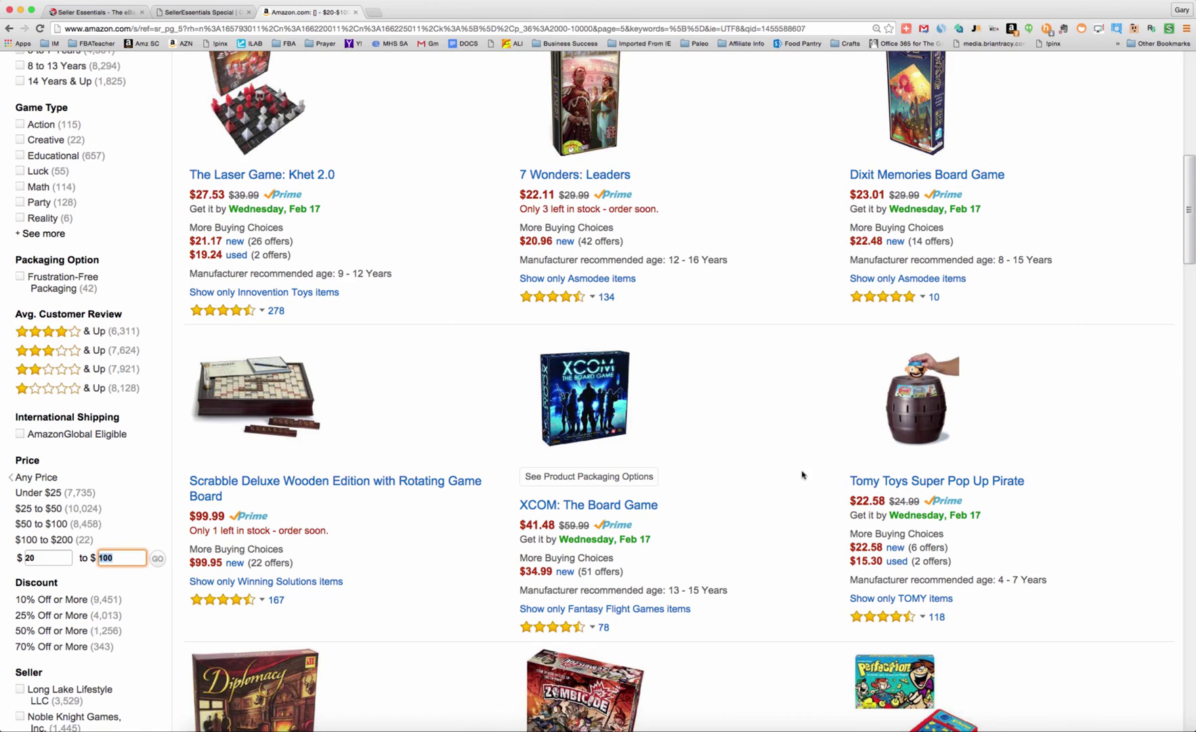
{"action": "scroll", "coordinate": [797, 484], "scroll_direction": "down", "scroll_amount": 20}
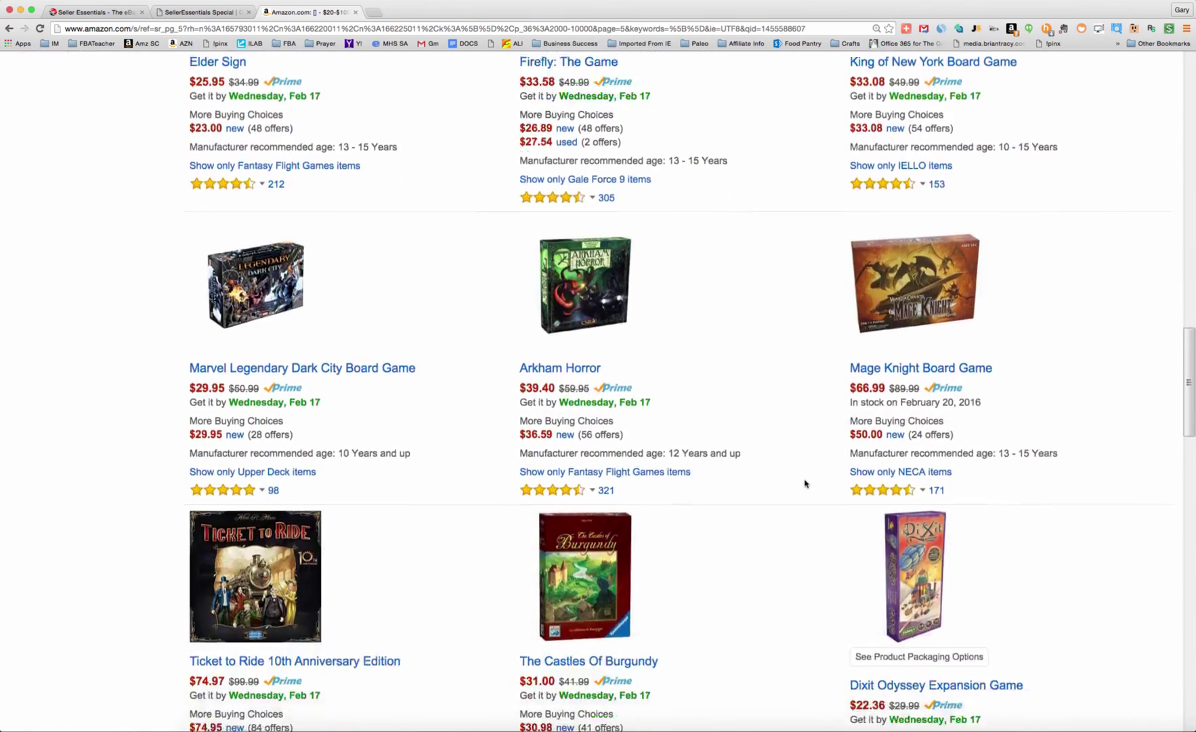
{"action": "scroll", "coordinate": [805, 483], "scroll_direction": "down", "scroll_amount": 10}
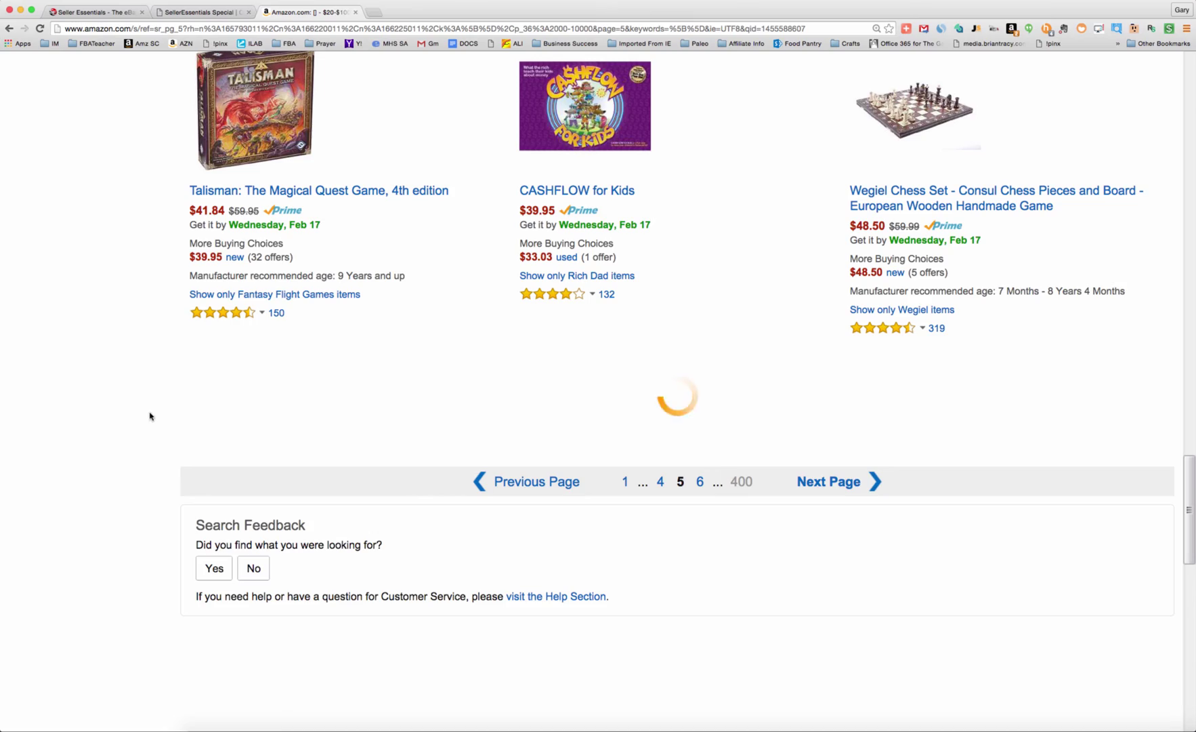
{"action": "scroll", "coordinate": [151, 414], "scroll_direction": "up", "scroll_amount": 20}
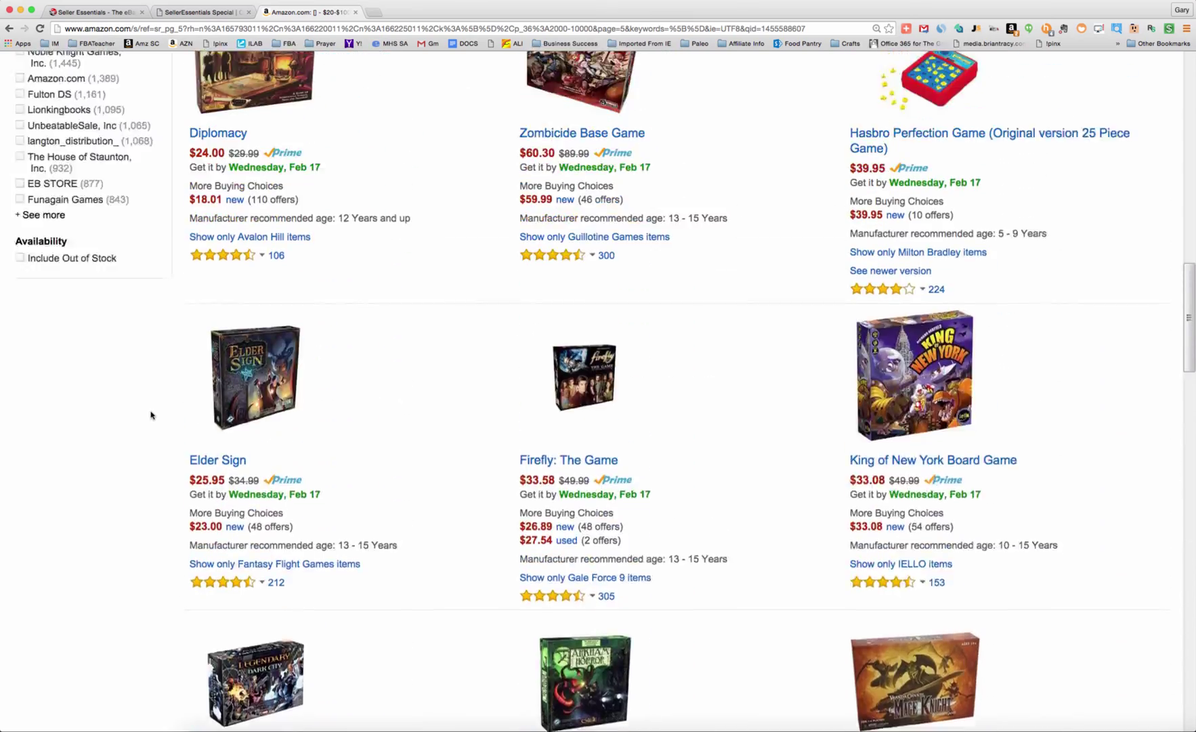
{"action": "scroll", "coordinate": [153, 416], "scroll_direction": "up", "scroll_amount": 10}
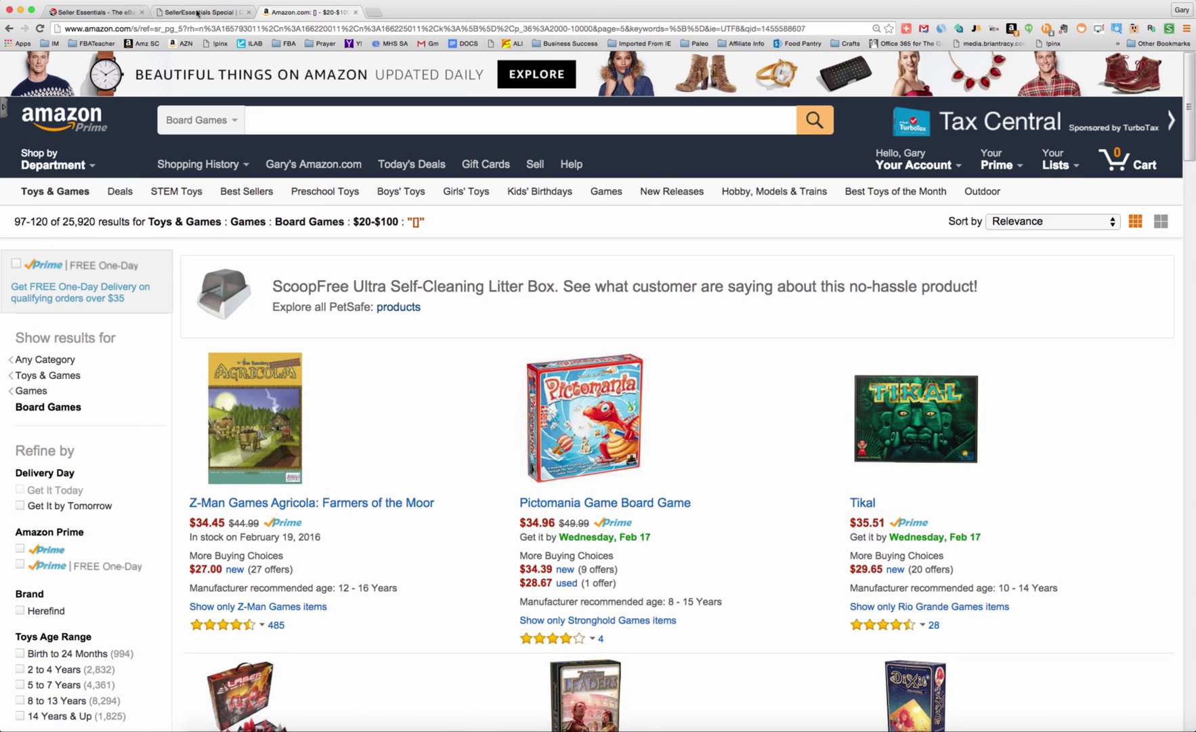
Step: Return to the SellerEssentials Special tab showing the 6-day free trial offer
{"action": "left_click", "coordinate": [198, 14]}
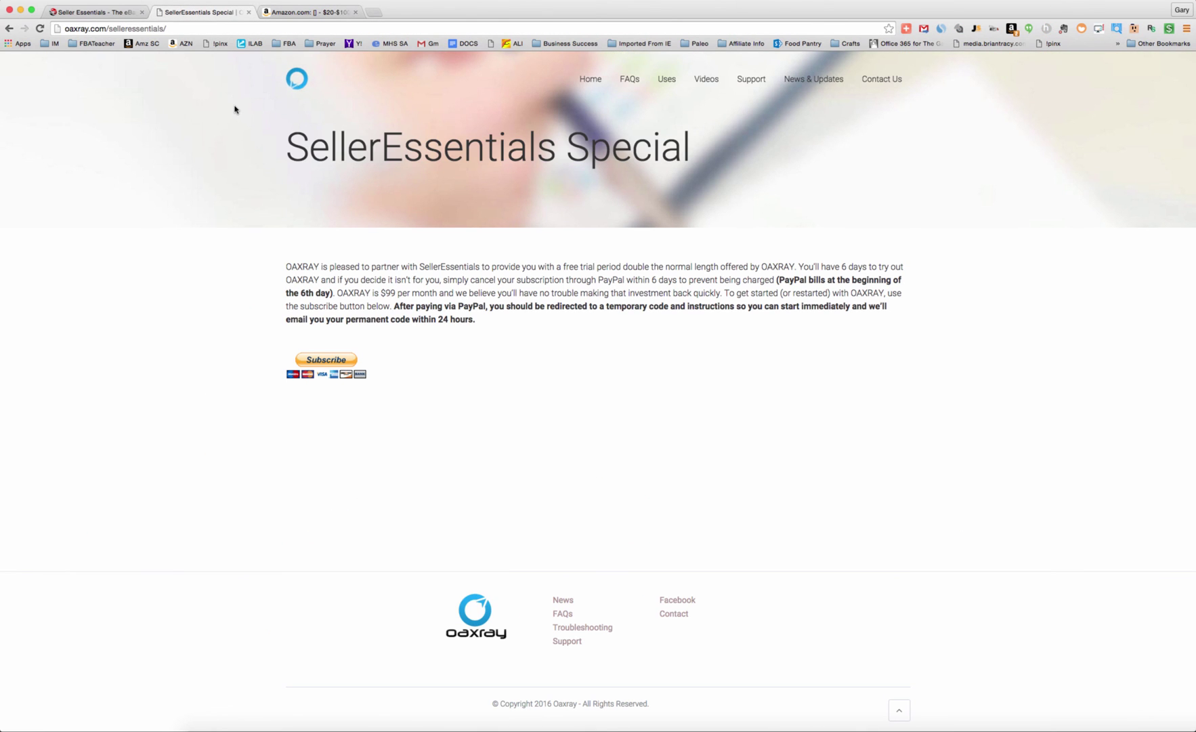